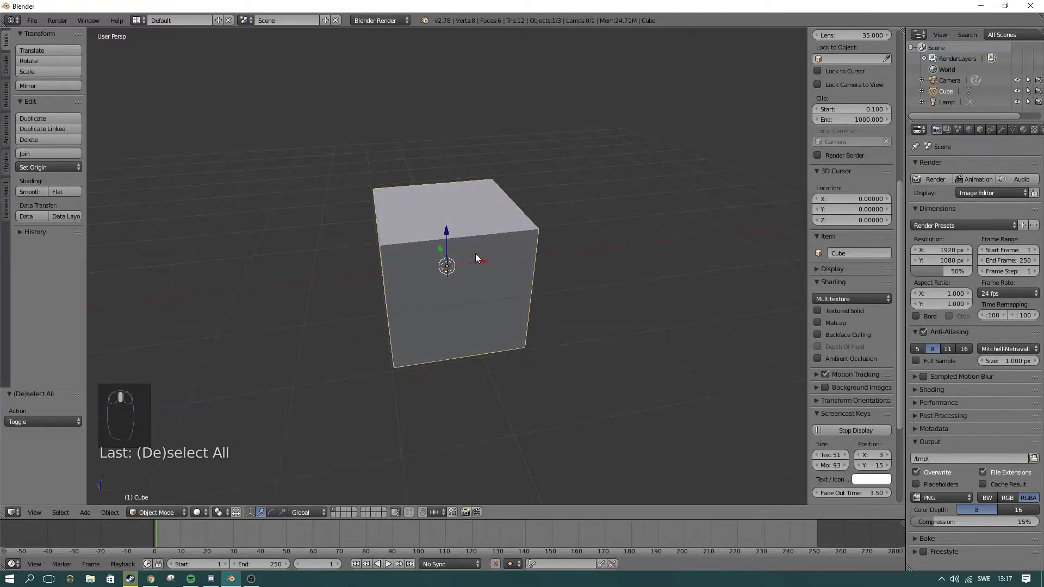
Switch to Steam to view the Blender 2.78 page in the software library
middle_click_drag(616, 275, 517, 265)
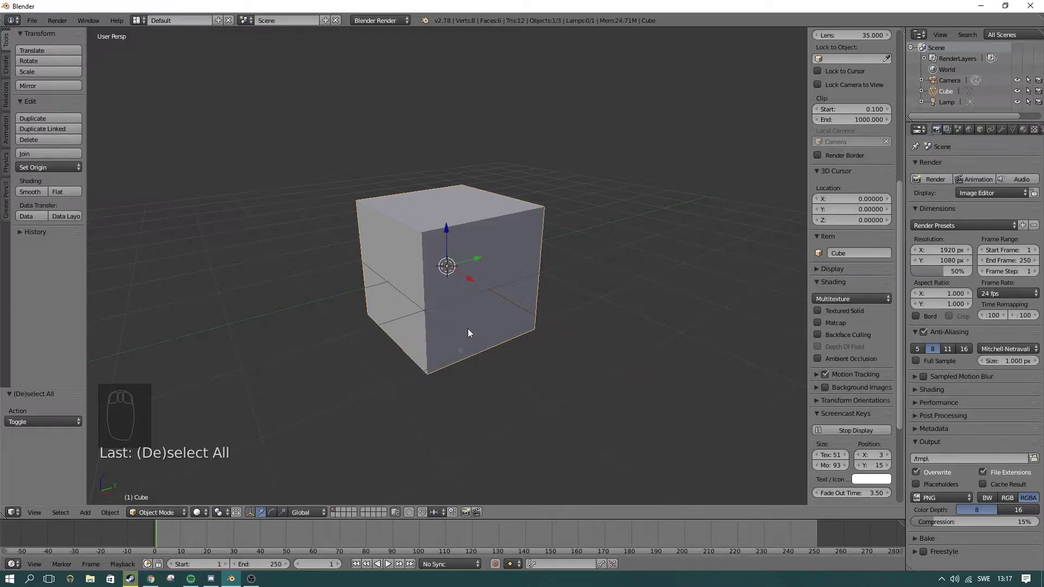
mouse_move(134, 576)
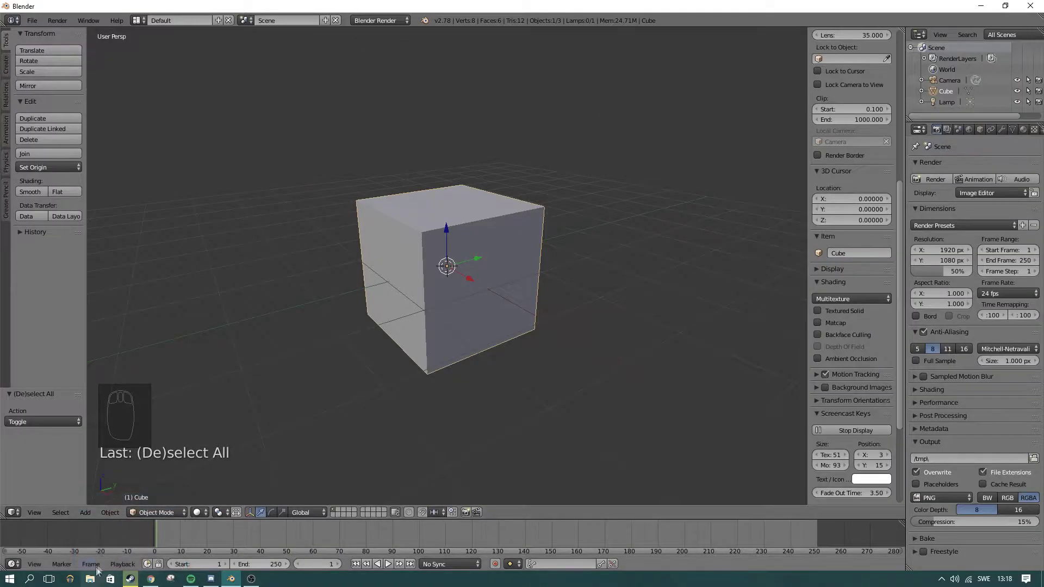
left_click(134, 576)
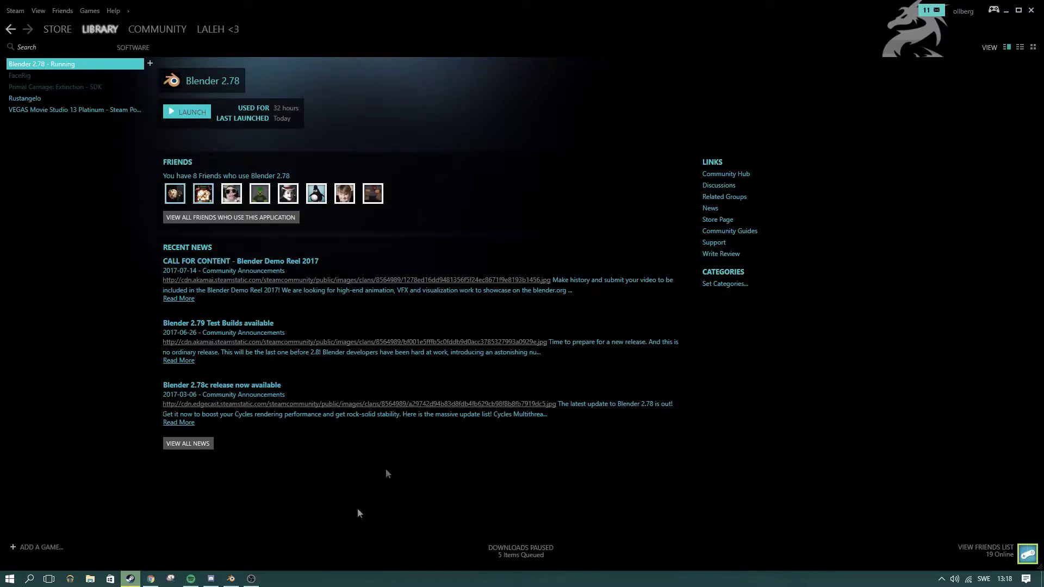
Switch to Chrome and load the website blender.org
left_click(147, 579)
left_click(122, 9)
left_click(102, 8)
type("blender.-")
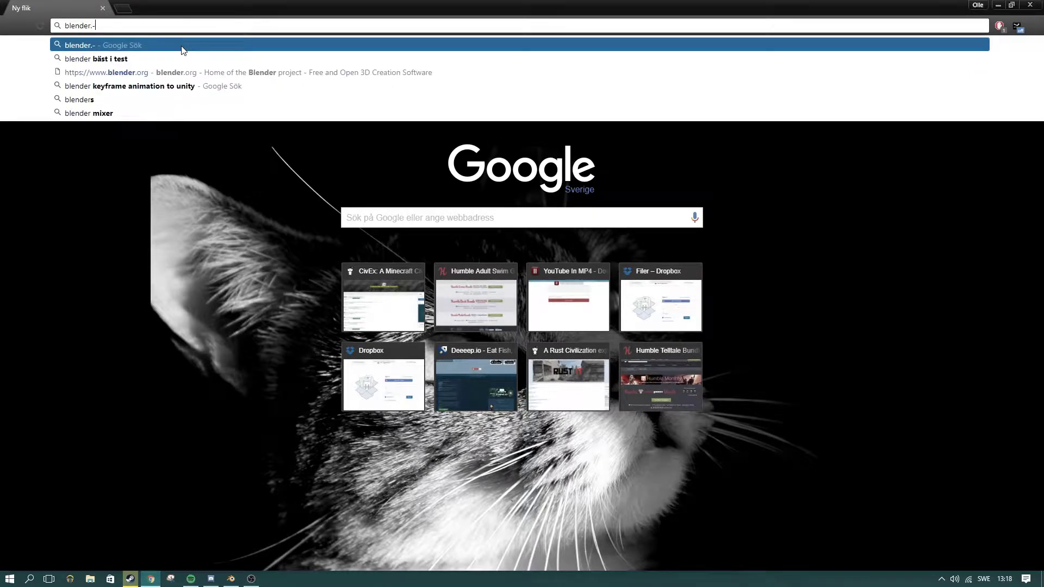
key("BackSpace")
type("org")
key("Return")
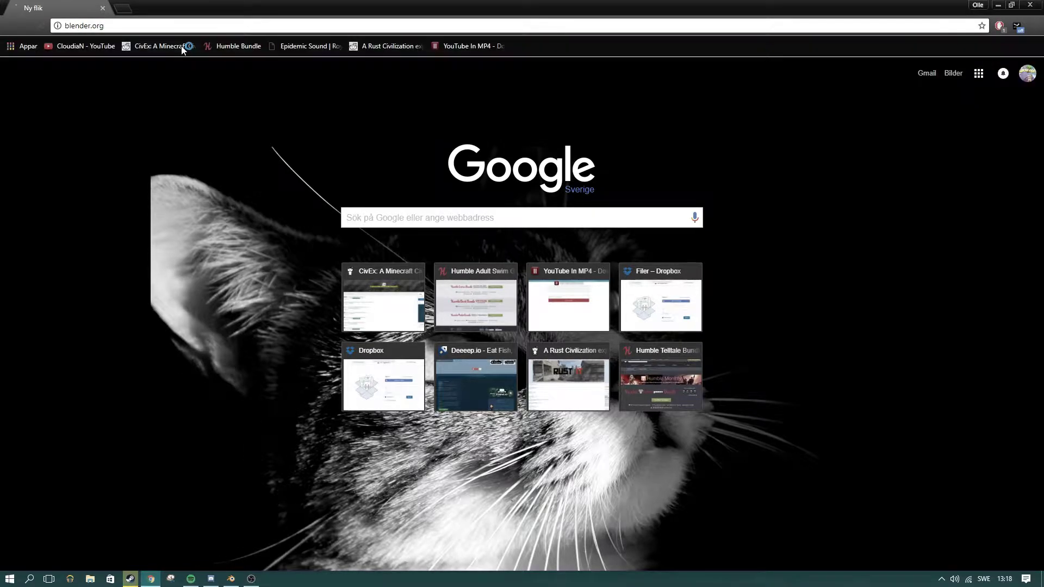
Read through the Blender home page down to the VFX and Animation & Rigging sections, and close the browser
scroll(399, 237, "down", 5)
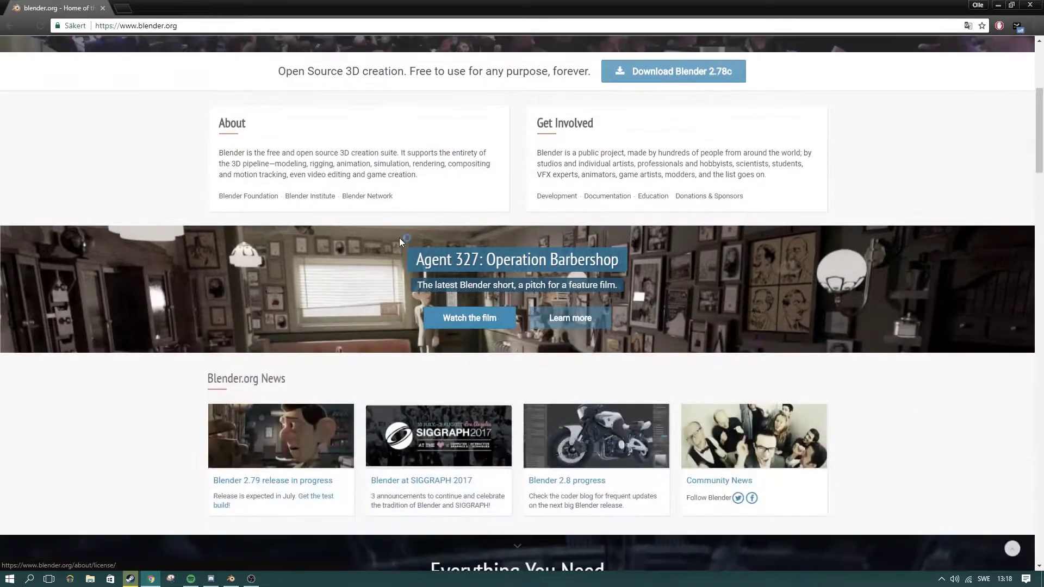
scroll(399, 239, "up", 5)
scroll(399, 283, "down", 5)
scroll(399, 291, "down", 12)
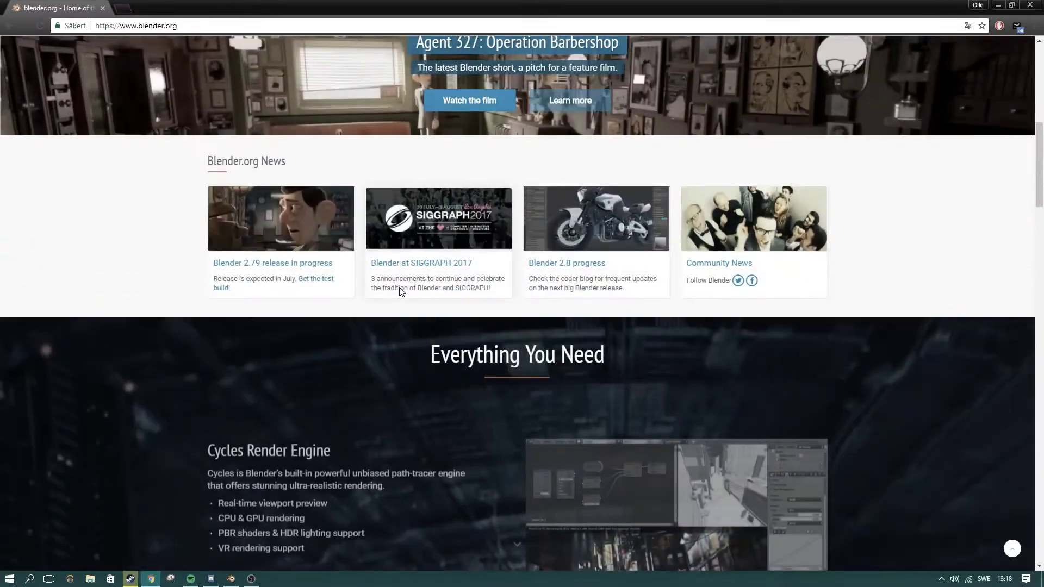
scroll(399, 288, "down", 4)
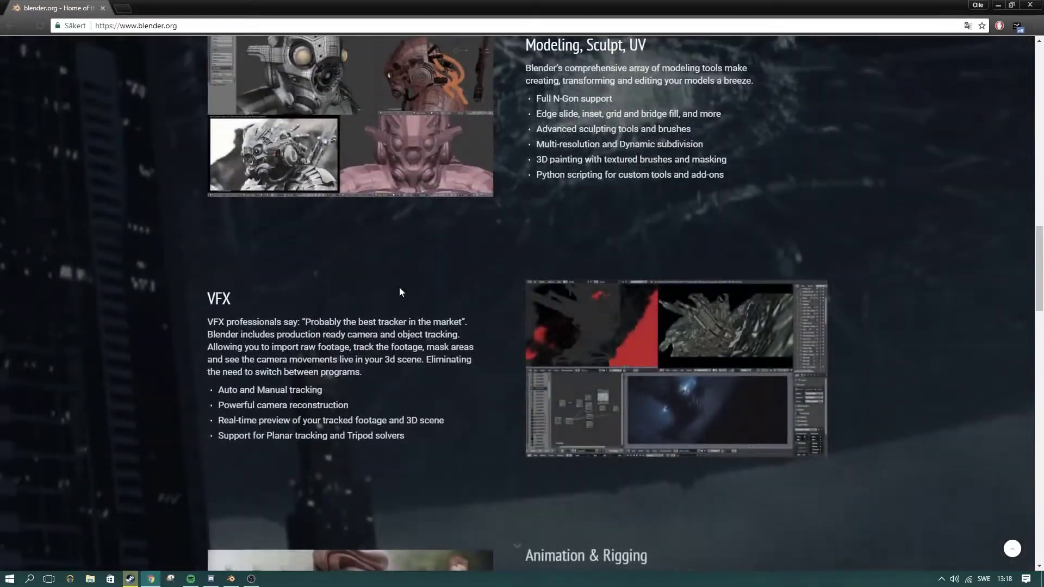
scroll(399, 287, "down", 4)
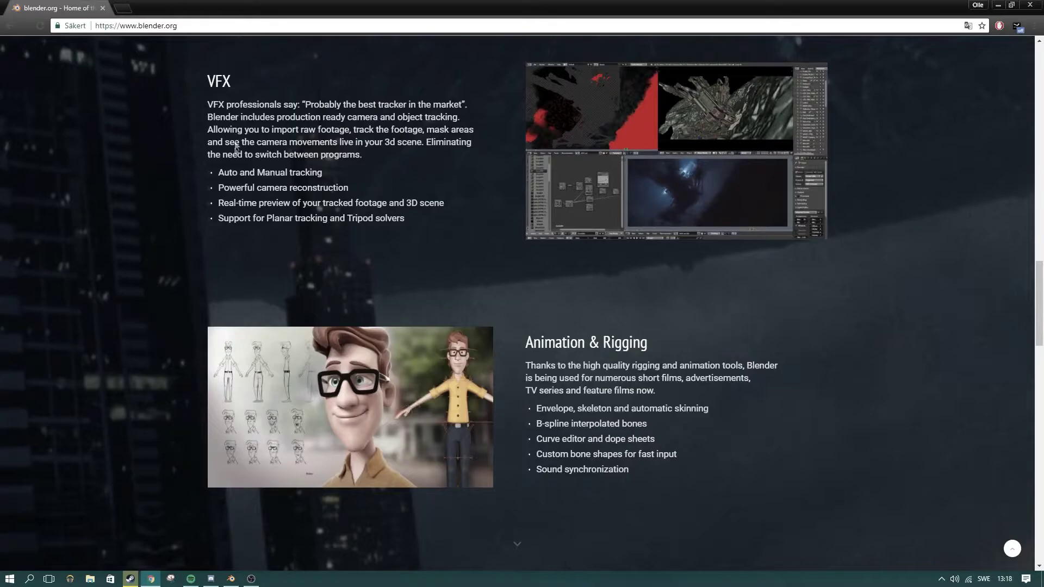
left_click_drag(233, 129, 393, 162)
left_click(1011, 4)
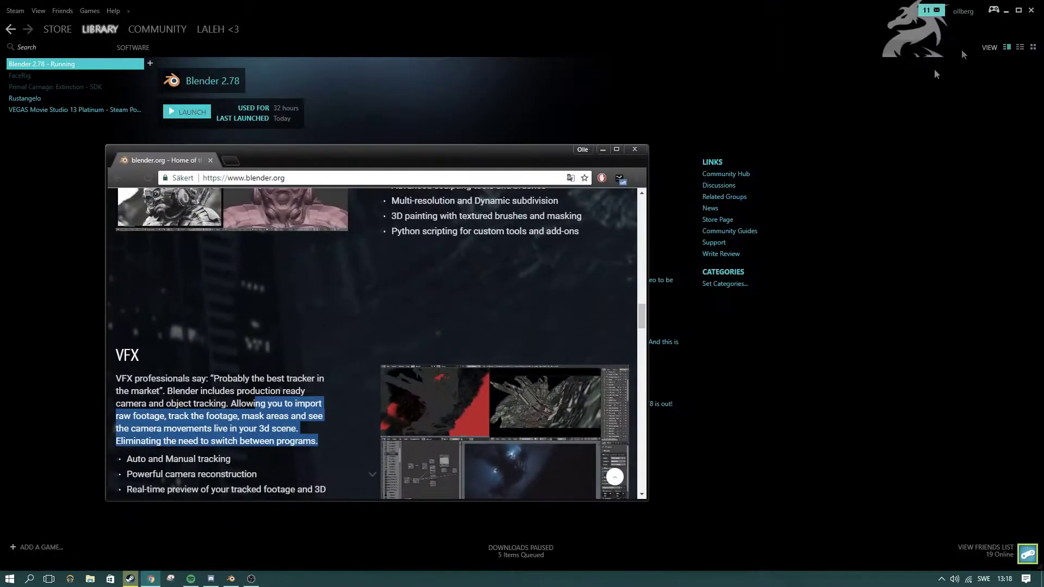
left_click(635, 150)
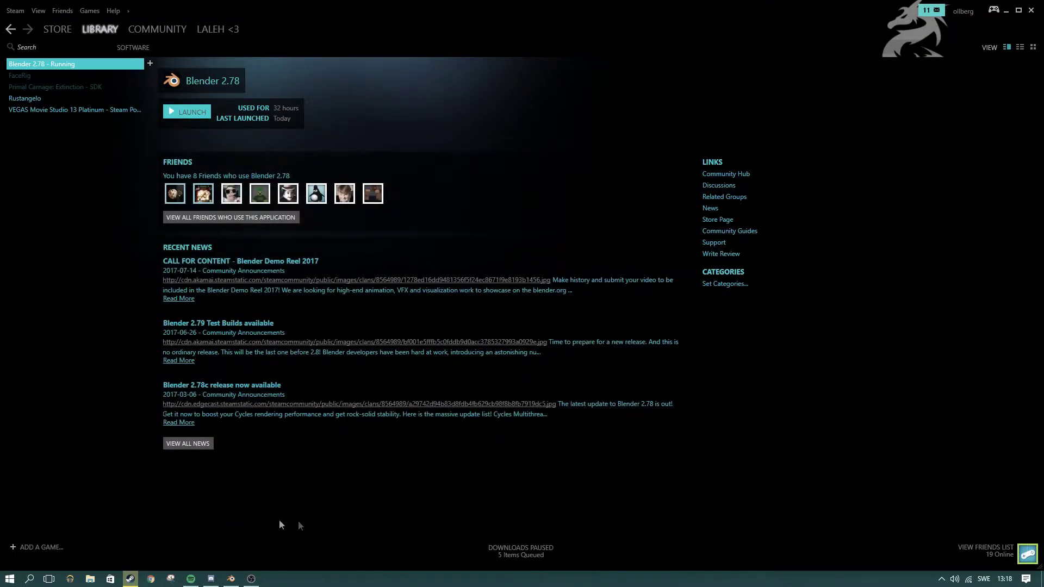
Switch back to Blender and start a new scene by reloading the start-up file
left_click(231, 578)
middle_click_drag(495, 281, 411, 294)
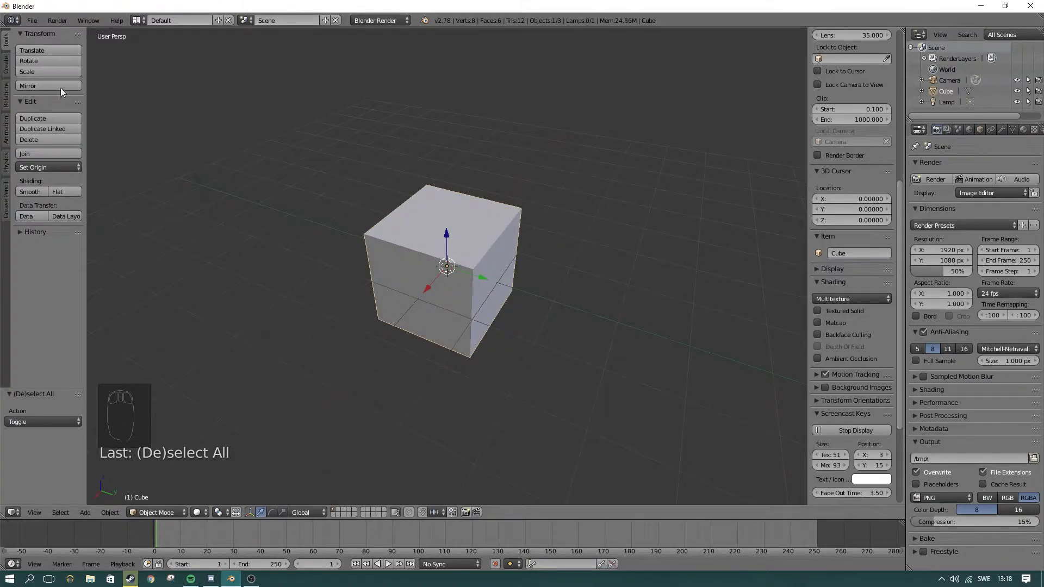
middle_click_drag(180, 265, 298, 246)
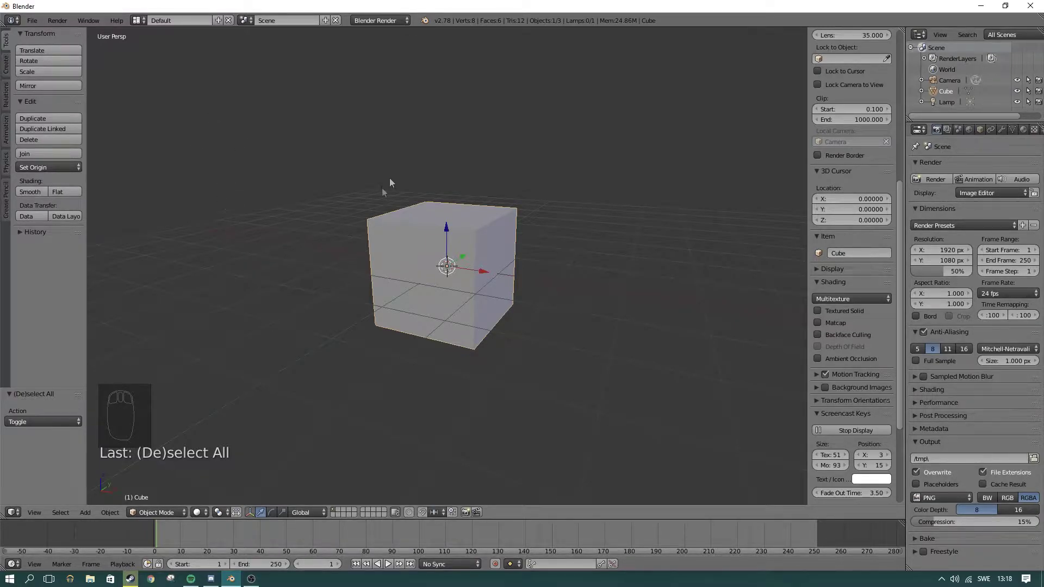
middle_click_drag(545, 193, 498, 255)
left_click(33, 20)
left_click(53, 36)
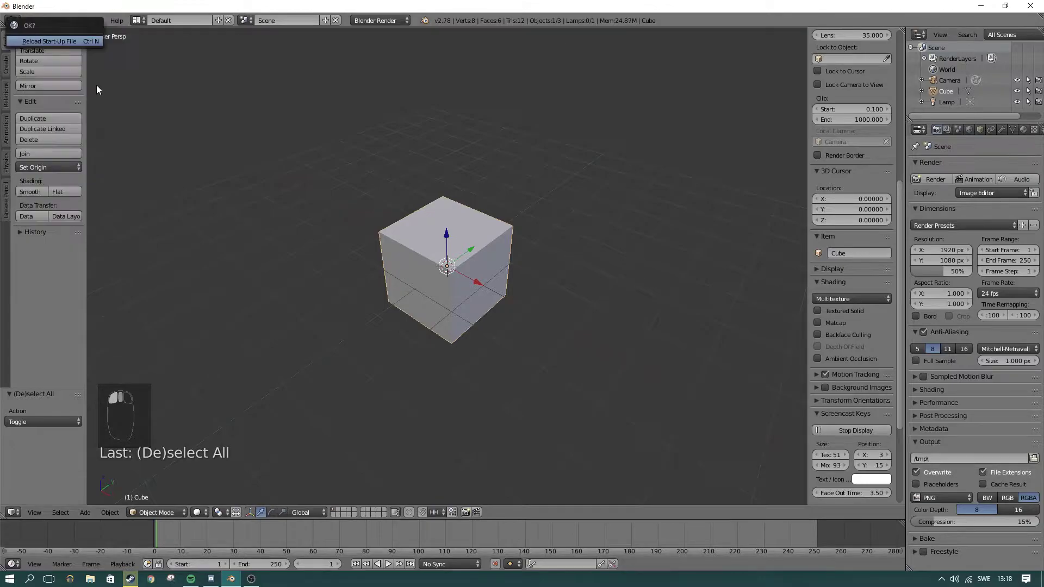
left_click(53, 42)
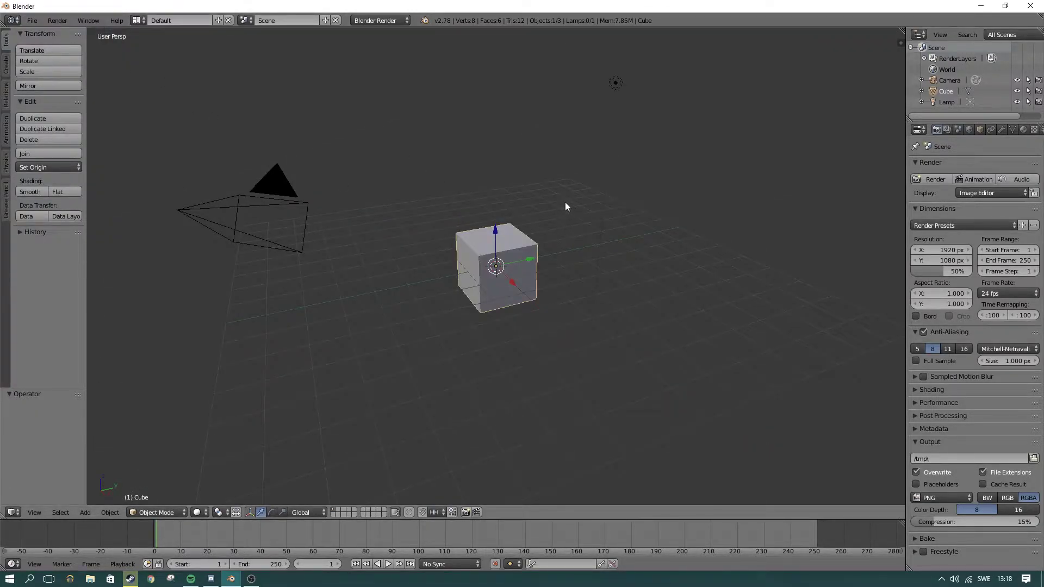
Show the 3D view's properties and start the Screencast Keys display with text size 59 and mouse size 110
scroll(563, 198, "up", 3)
middle_click_drag(620, 259, 554, 145)
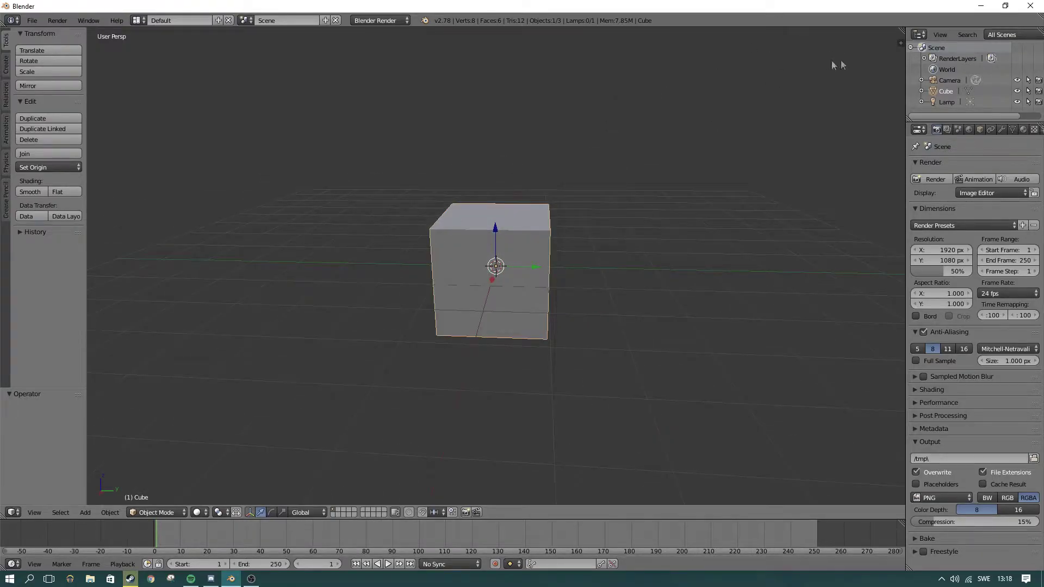
left_click(901, 44)
scroll(788, 311, "down", 5)
scroll(839, 361, "down", 1)
scroll(621, 284, "up", 4)
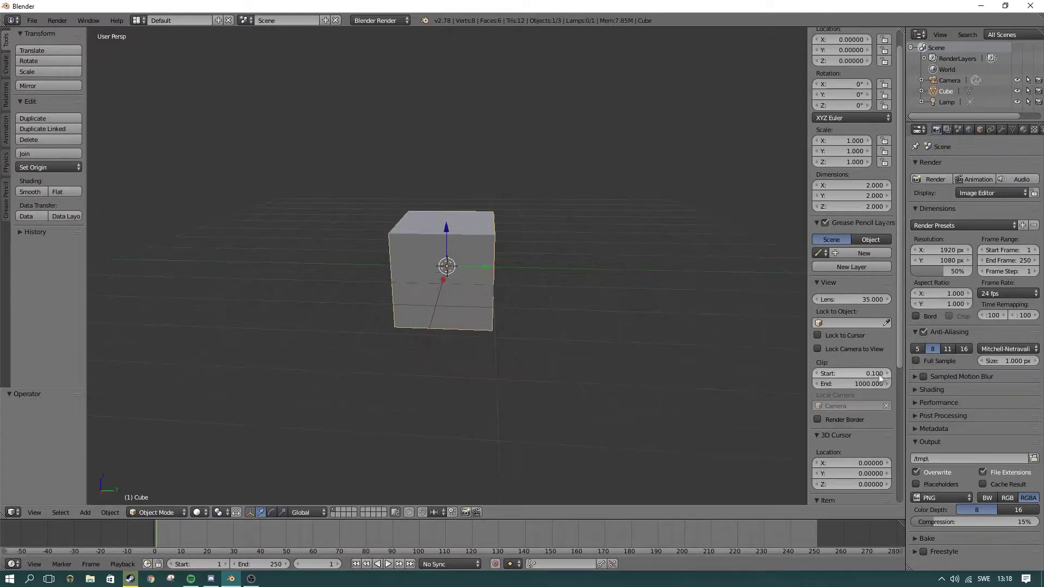
scroll(830, 424, "down", 8)
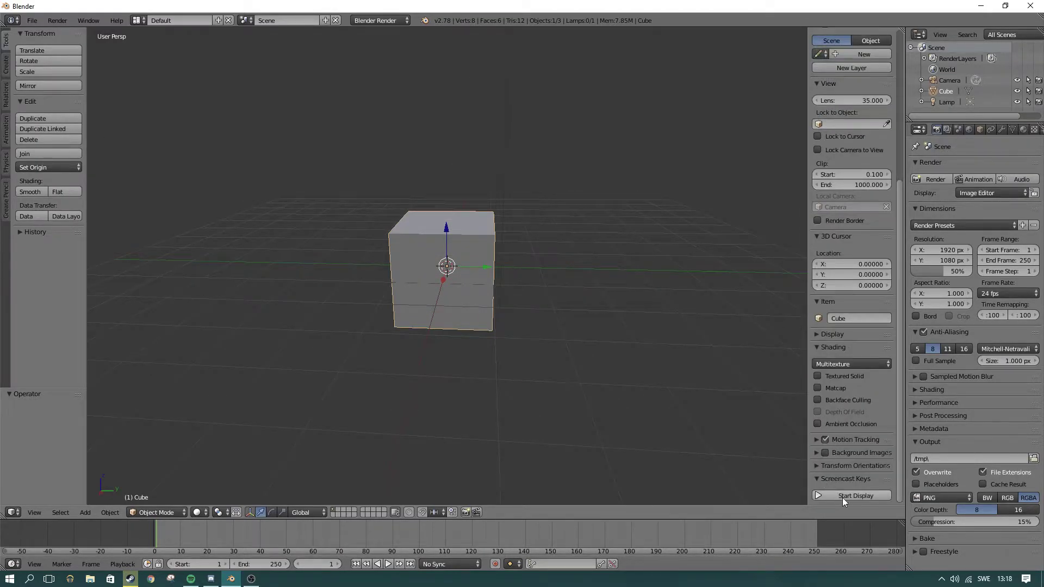
left_click(843, 499)
middle_click_drag(419, 306, 359, 310)
scroll(901, 505, "down", 4)
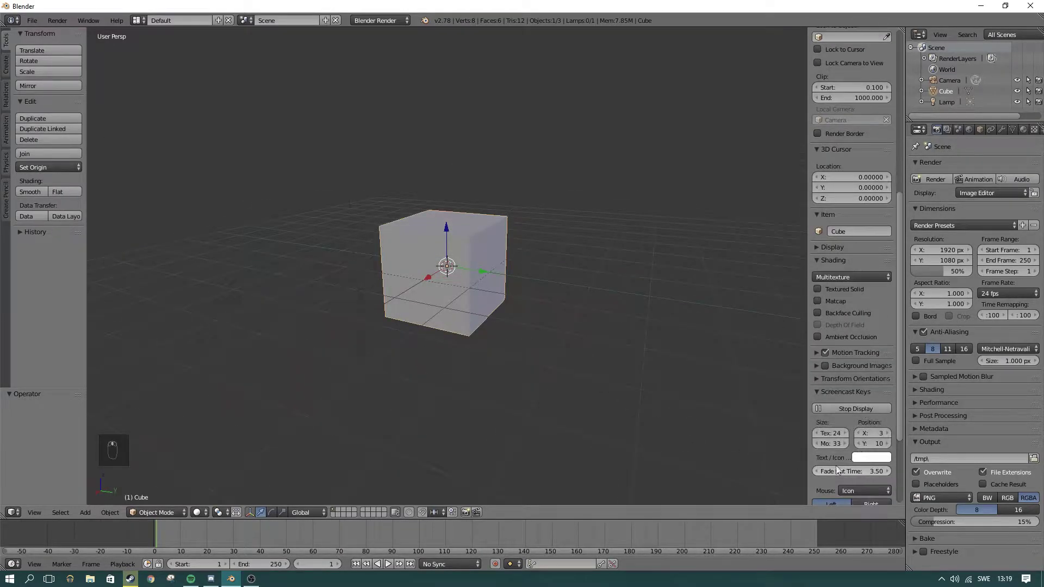
left_click_drag(830, 434, 973, 443)
Deselect all objects and place the 3D cursor on the cube at about X 1.0, Y -0.84, Z 0.13
middle_click_drag(492, 329, 408, 334)
key("a")
middle_click_drag(297, 320, 439, 309)
left_click(429, 287)
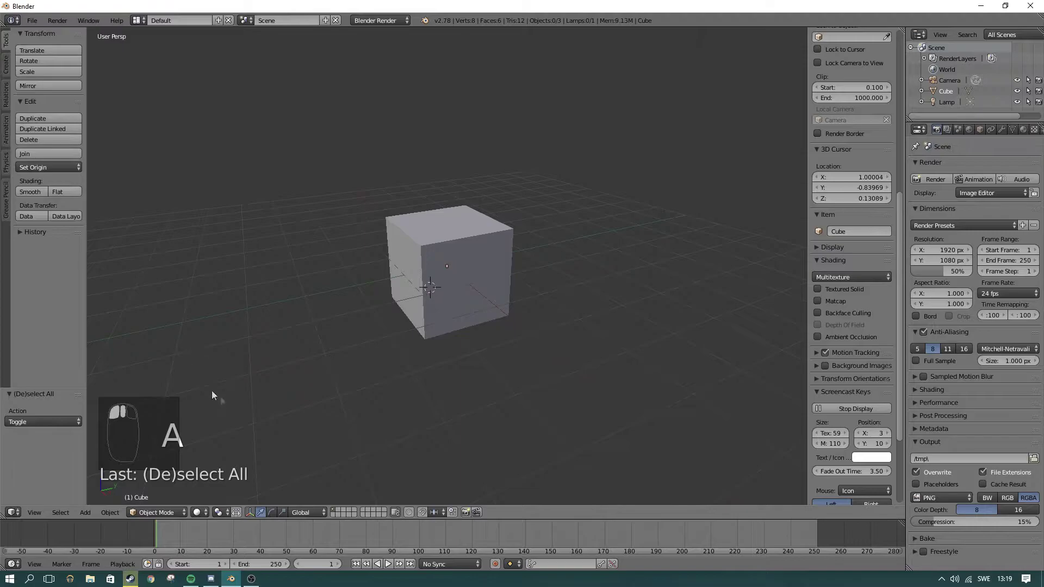
Examine the cube, camera and lamp from different angles and zoom distances
middle_click_drag(543, 332, 446, 319)
scroll(445, 319, "down", 5)
scroll(446, 319, "down", 4)
scroll(485, 334, "up", 6)
middle_click_drag(601, 345, 462, 333)
scroll(463, 329, "up", 3)
scroll(462, 333, "up", 1)
scroll(460, 330, "down", 2)
scroll(459, 331, "down", 4)
scroll(399, 287, "up", 2)
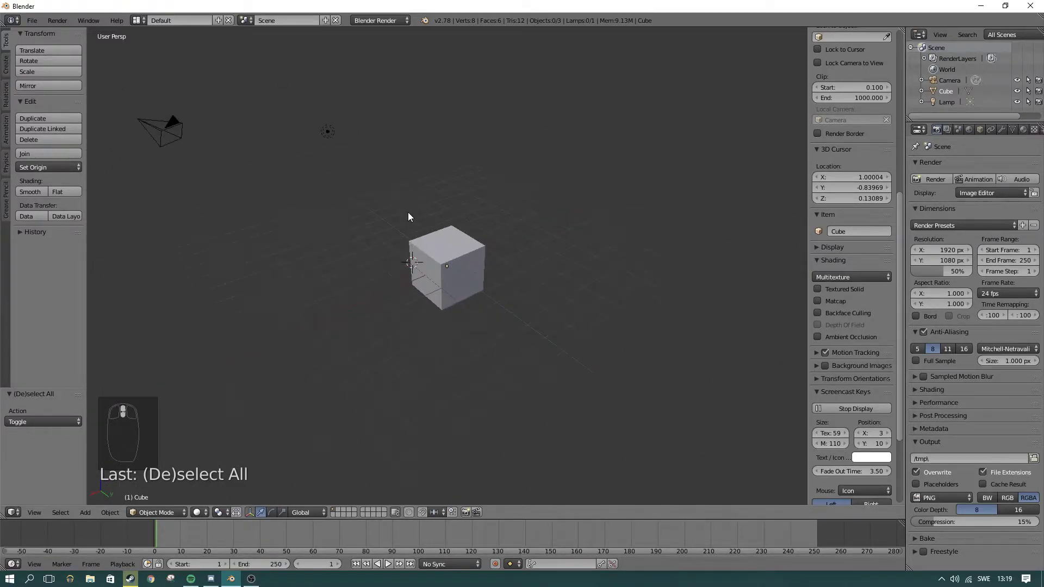
Select the cube and view its location, rotation, scale and dimensions
right_click(470, 271)
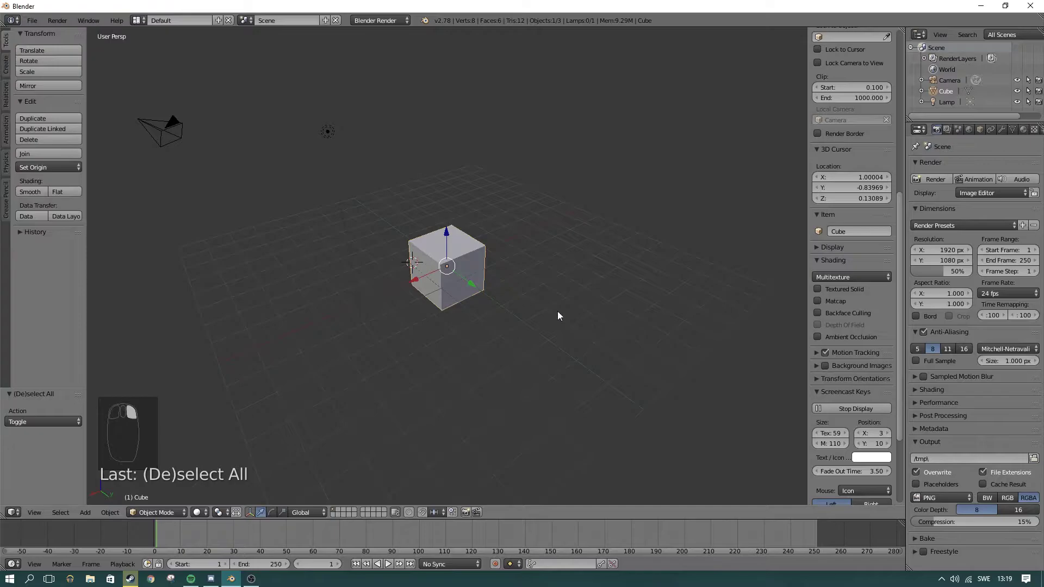
scroll(848, 163, "up", 10)
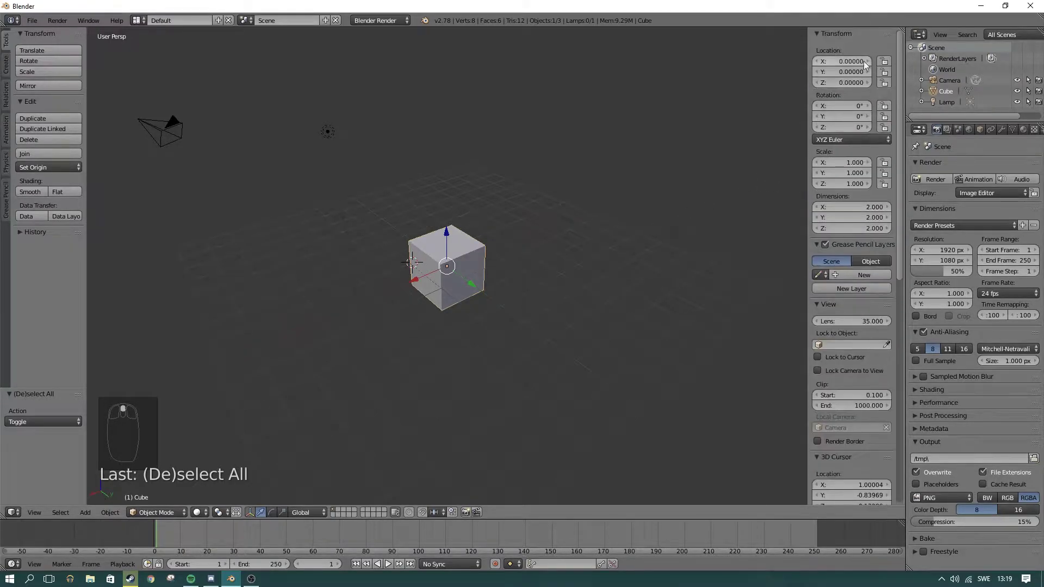
Place the 3D cursor in the empty space away from the cube and hide the 3D view's properties
left_click(658, 225)
mouse_move(659, 226)
middle_mouse_down()
mouse_move(627, 227)
mouse_move(656, 217)
middle_mouse_up()
key("n")
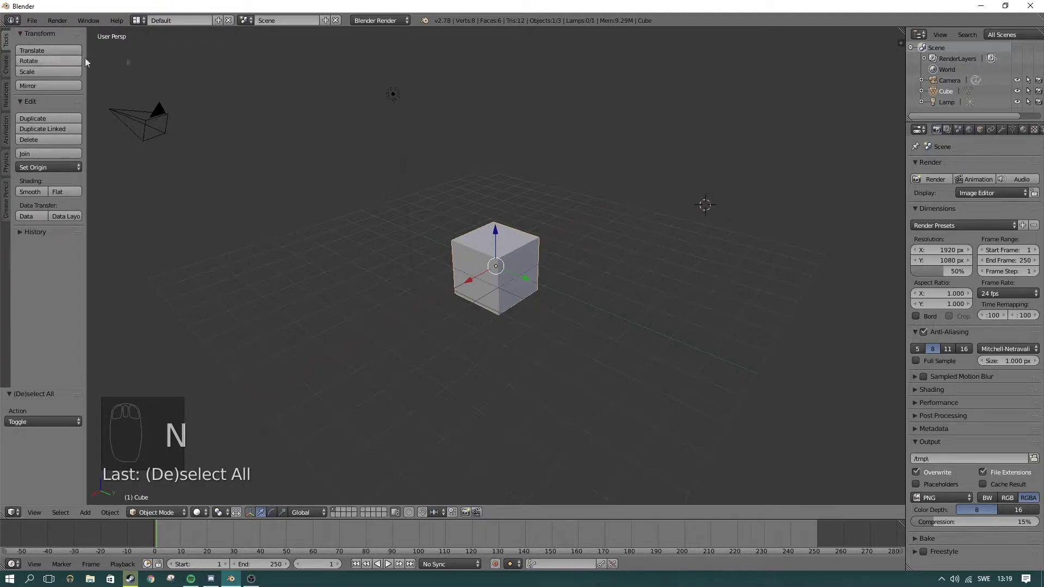
left_click(33, 20)
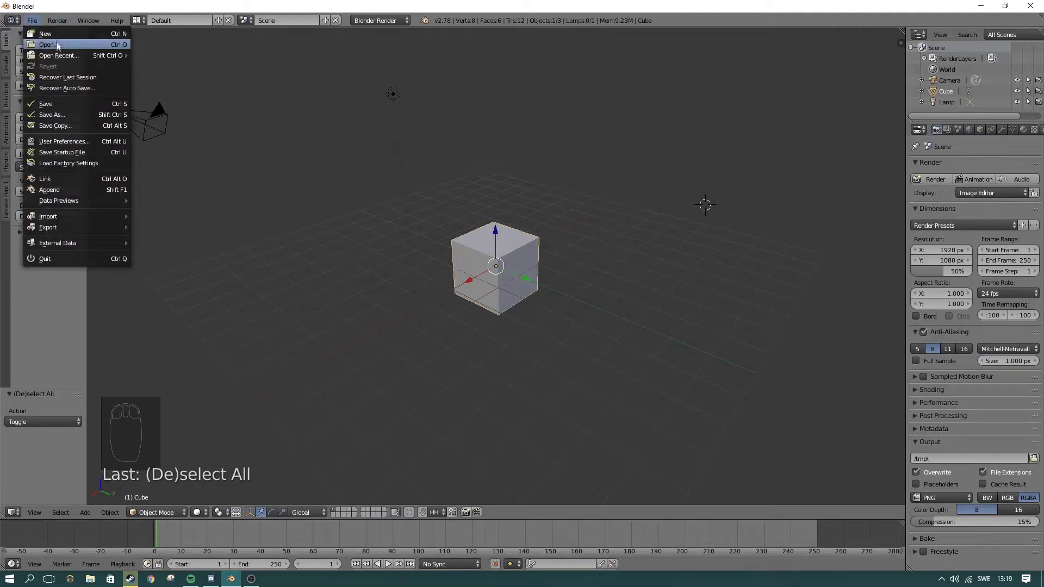
mouse_move(69, 52)
mouse_move(34, 215)
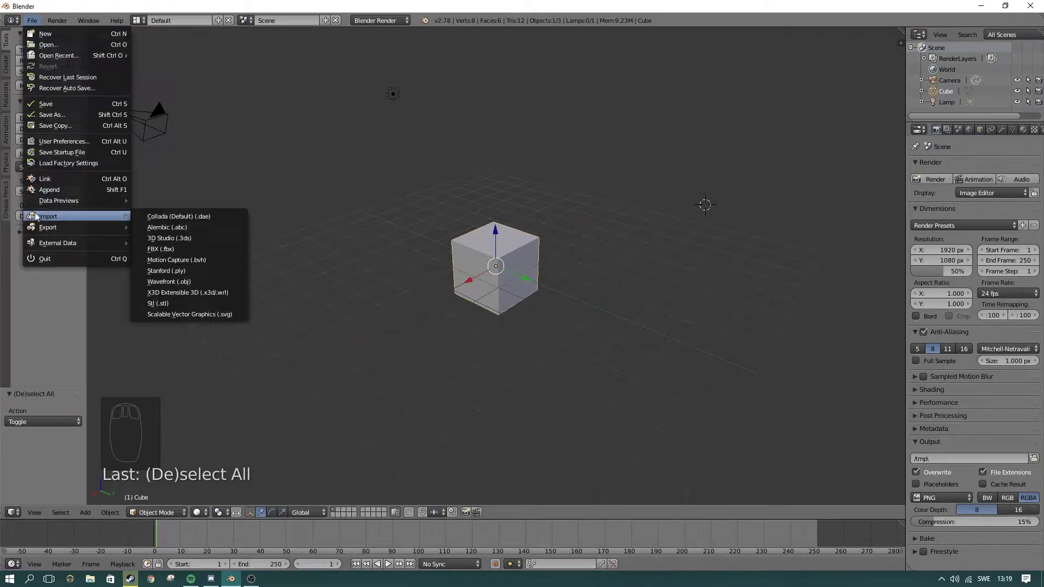
key("Escape")
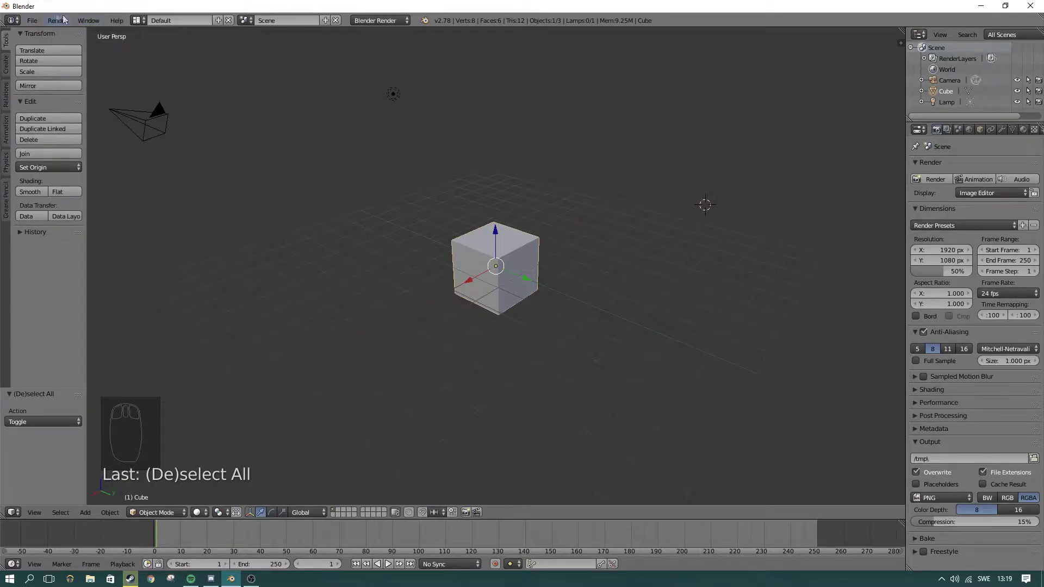
Render a still image of the scene and return to the 3D view
left_click(88, 20)
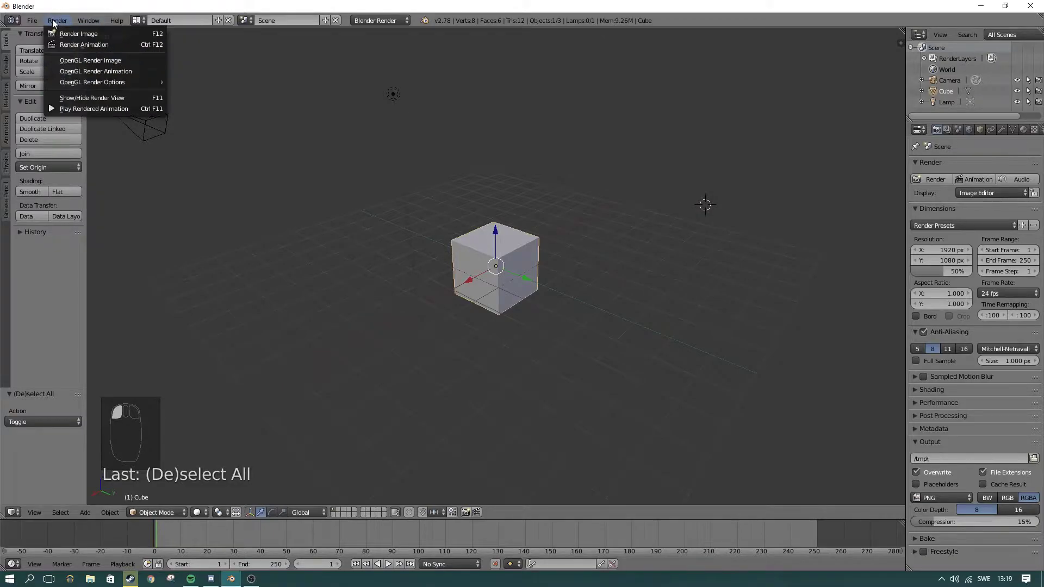
left_click(64, 34)
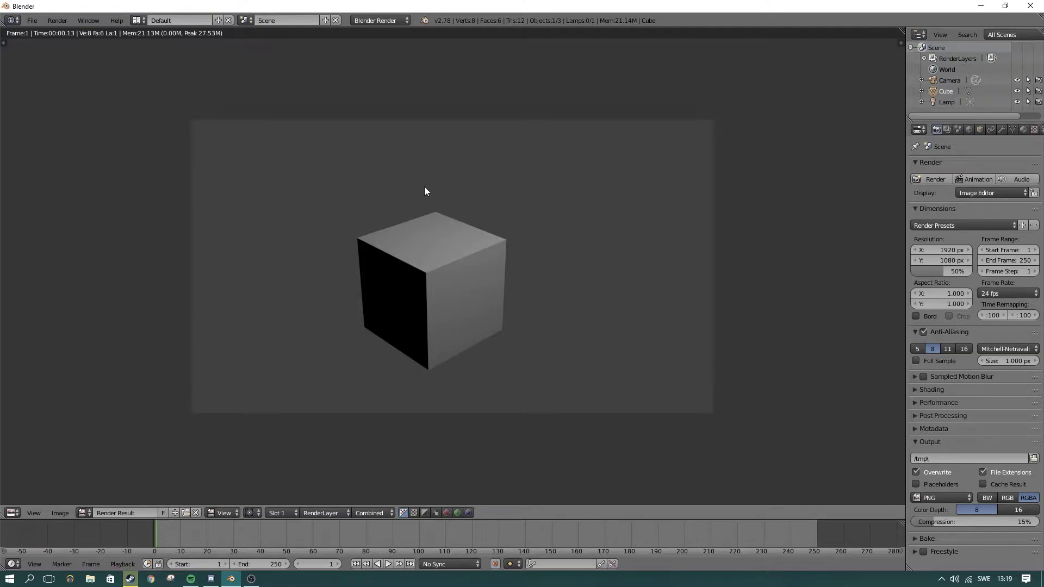
key("Escape")
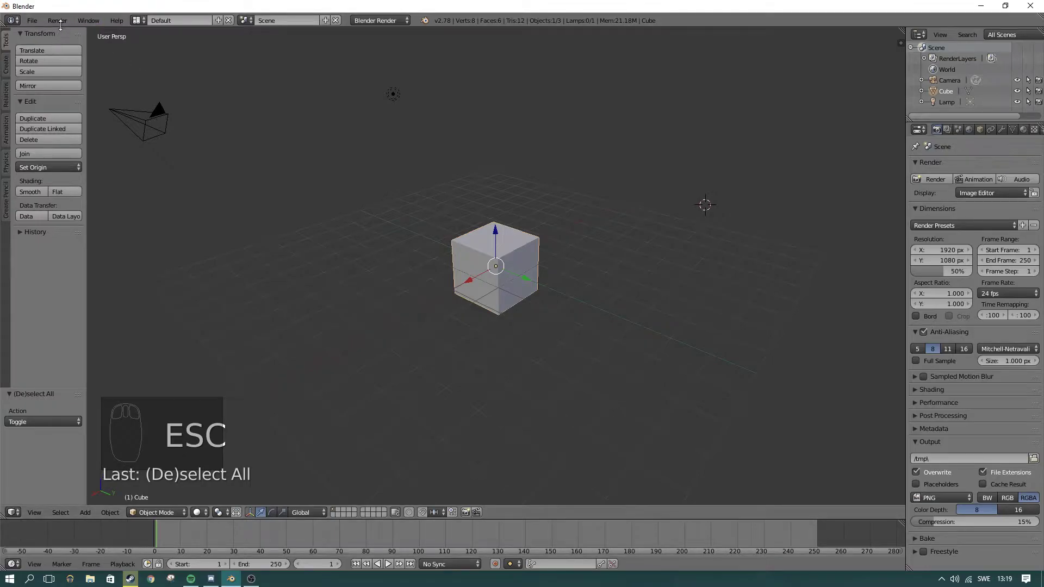
left_click(57, 22)
mouse_move(77, 21)
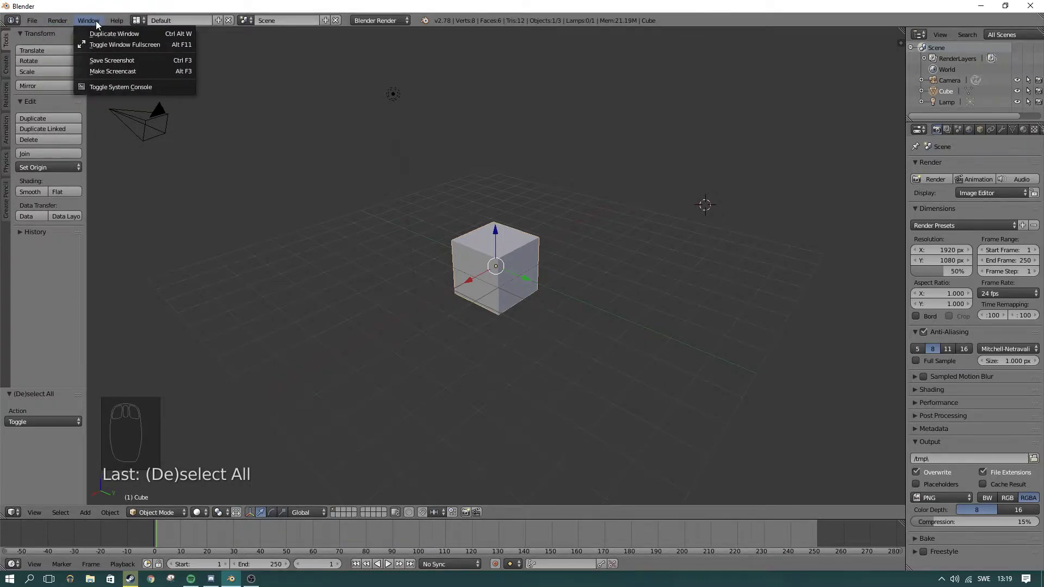
left_click(116, 20)
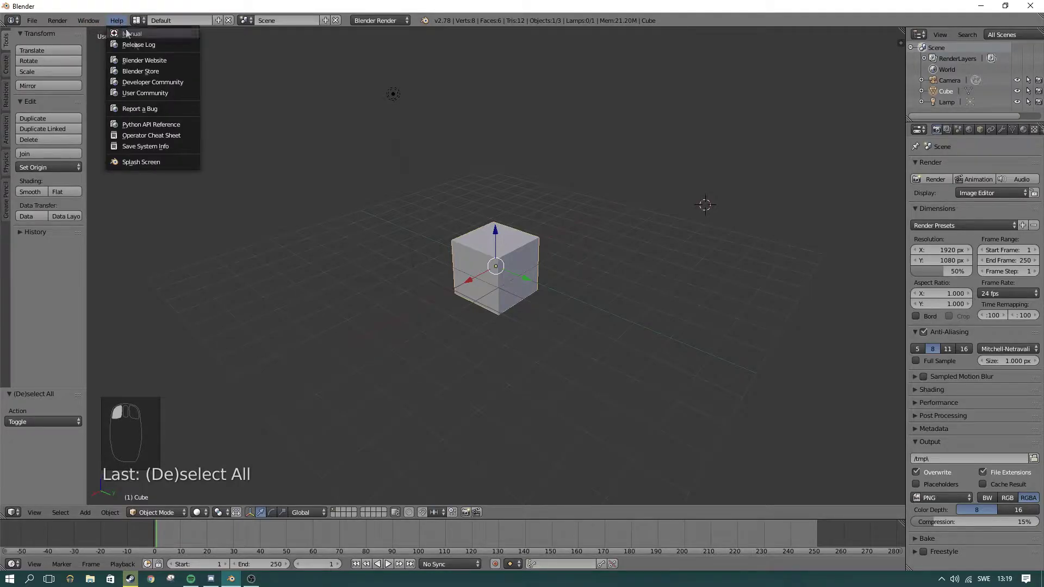
left_click(123, 22)
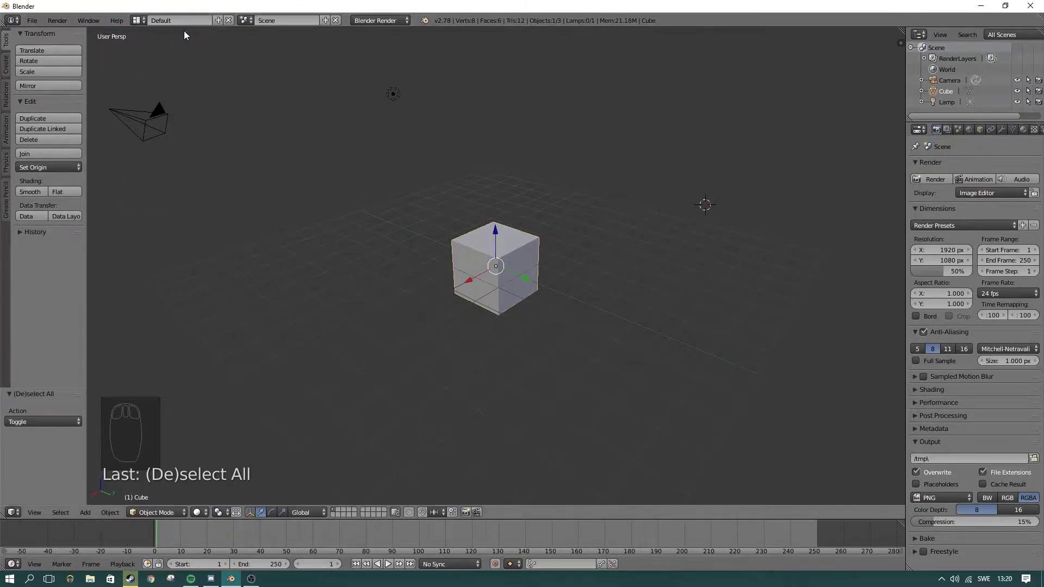
Switch the scene's render engine to Cycles Render
left_click(383, 21)
left_click(416, 25)
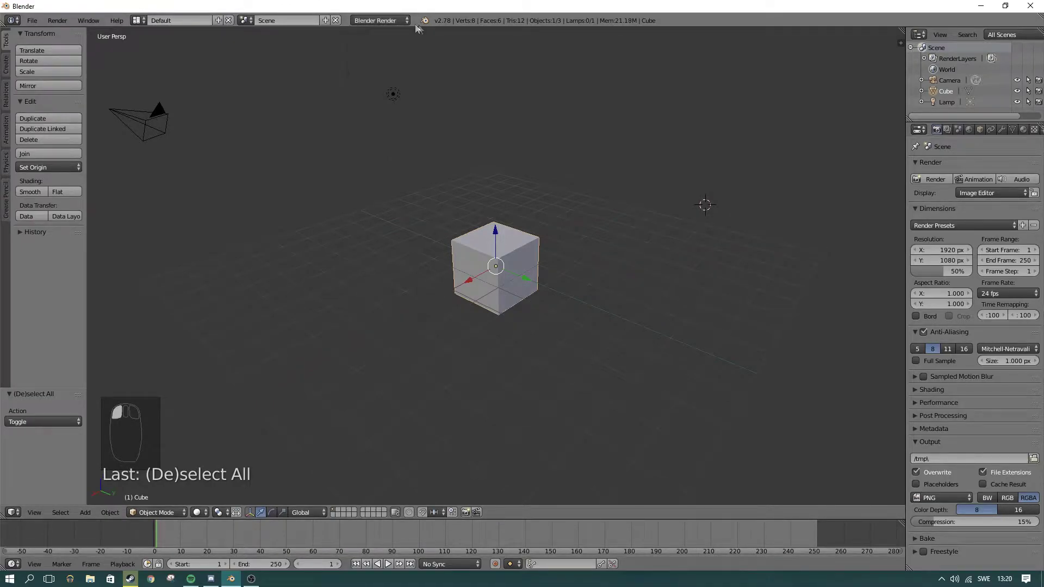
left_click(377, 21)
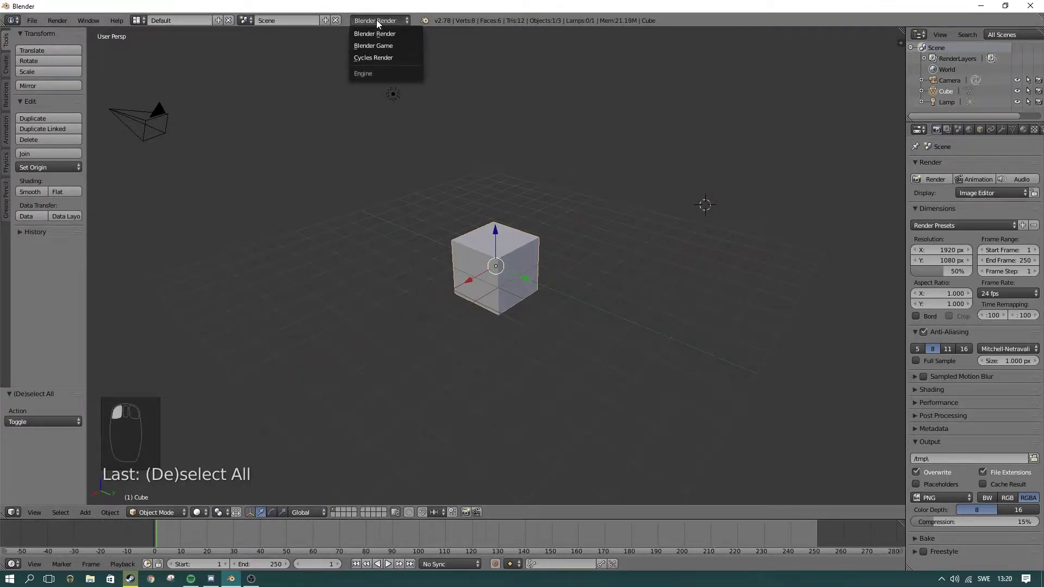
left_click(369, 58)
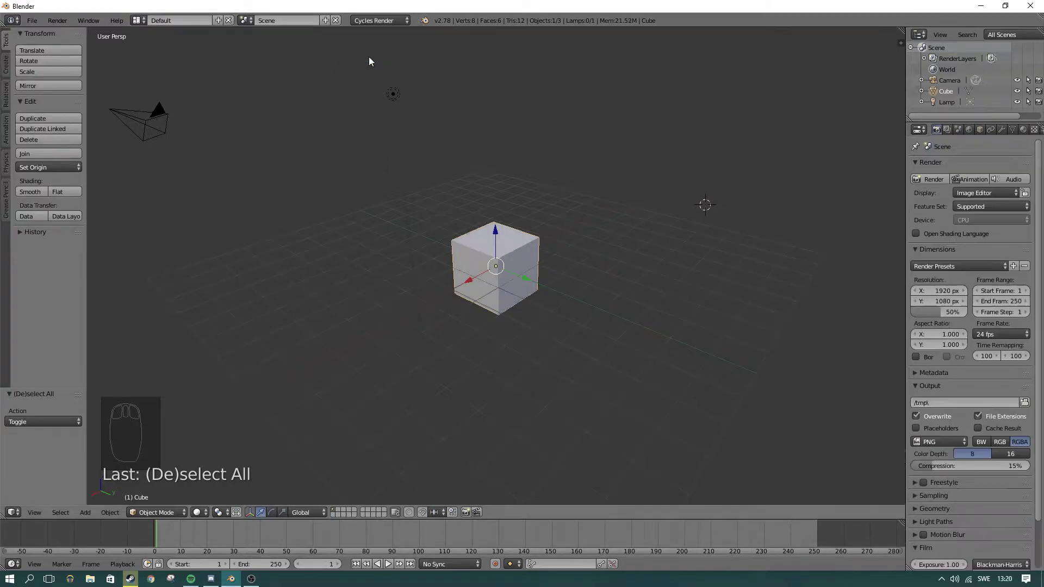
scroll(981, 220, "down", 3)
scroll(982, 220, "up", 3)
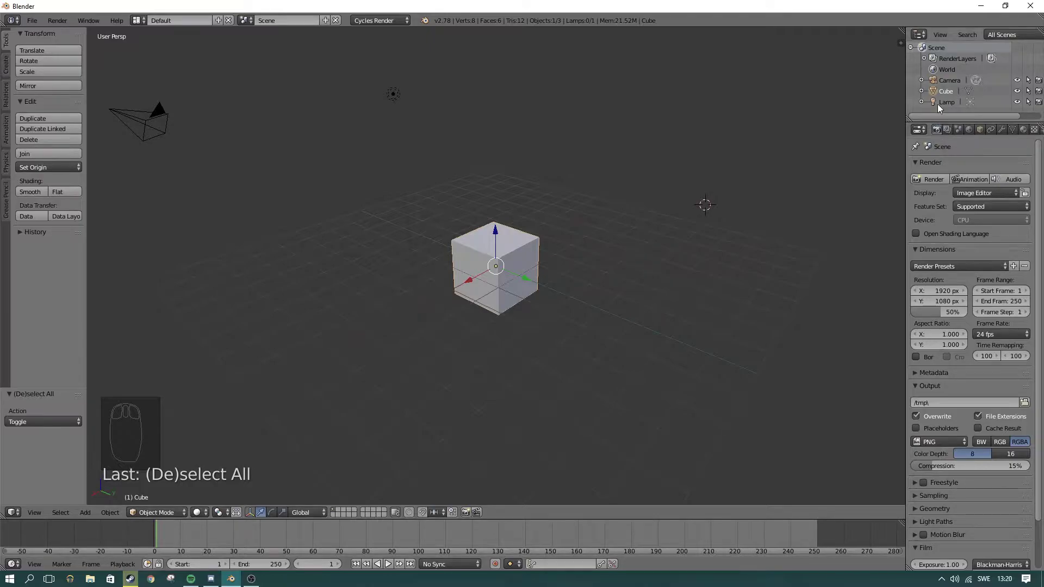
Place the 3D cursor just beside the cube and deselect all objects
middle_click_drag(543, 275, 522, 286)
left_click(551, 277)
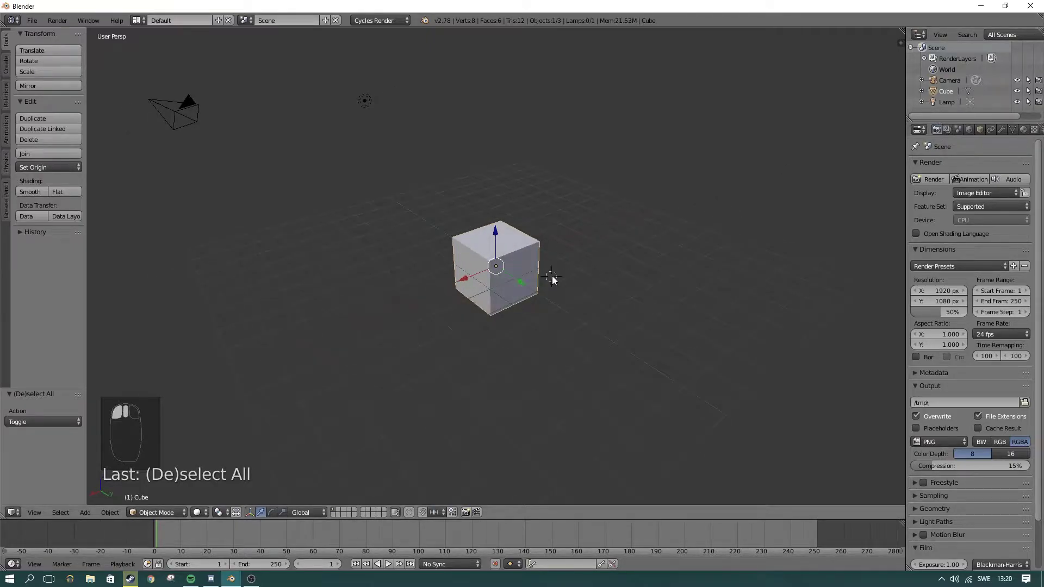
key("a")
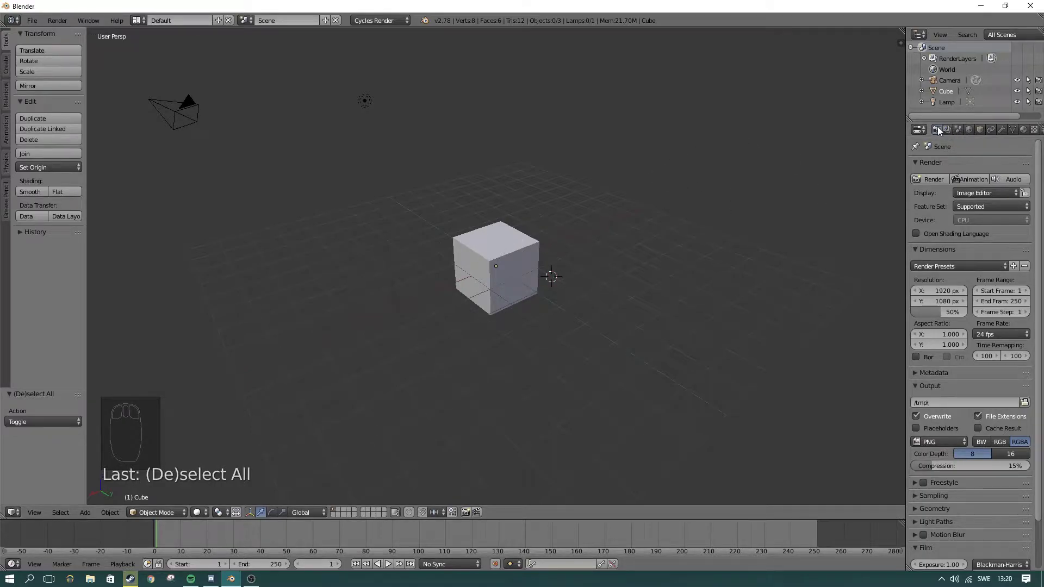
Examine the render settings, particularly the resolution dimensions and the render percentage scale
scroll(938, 222, "down", 3)
scroll(932, 251, "up", 2)
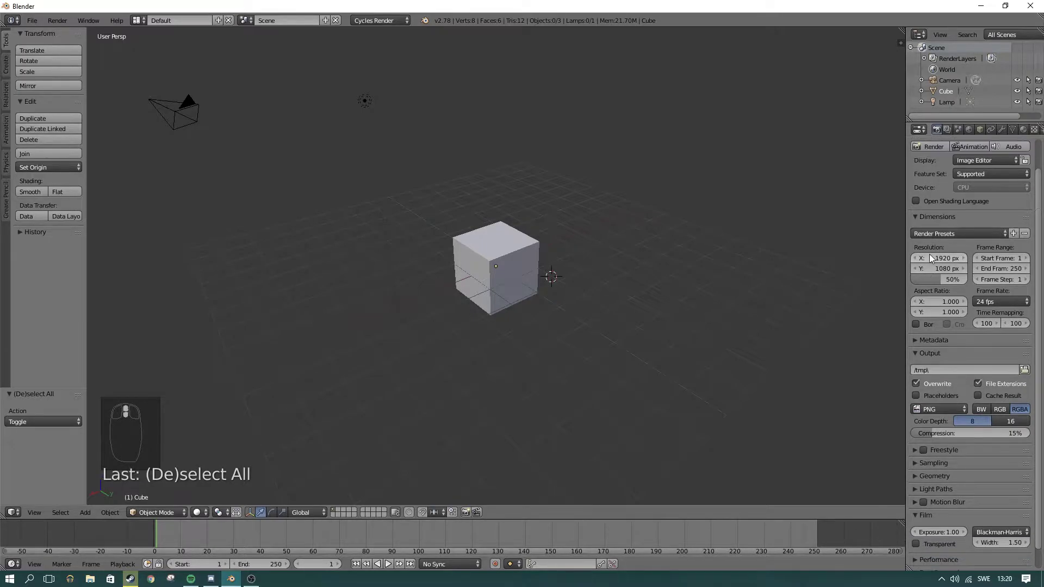
left_click(942, 302)
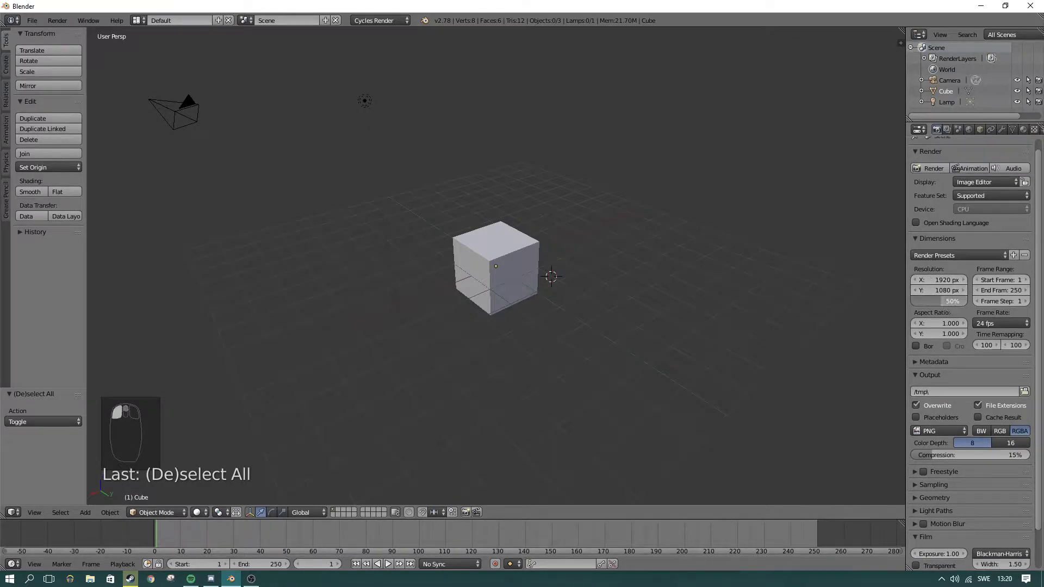
left_click(943, 315)
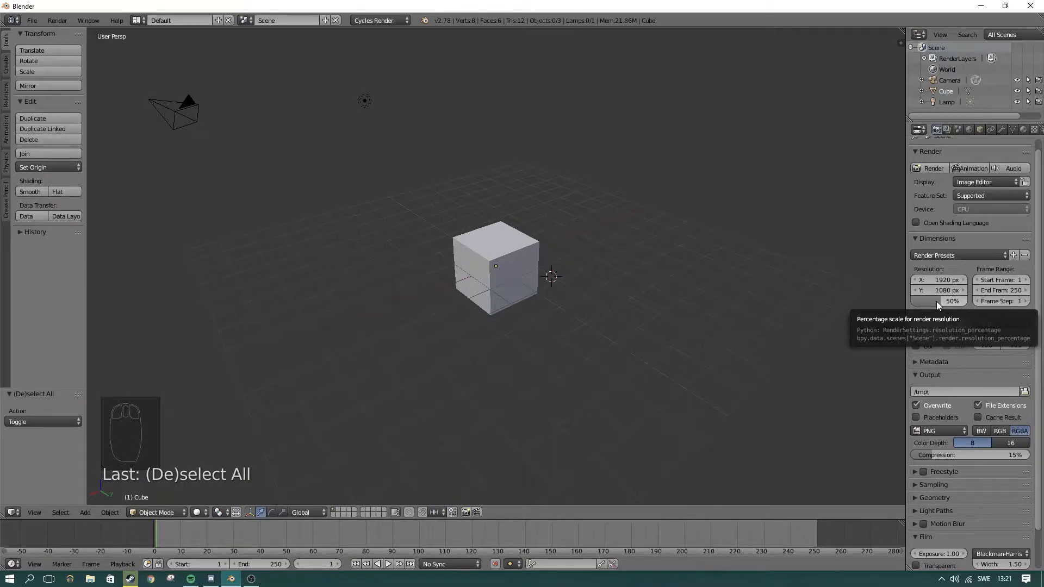
View the render layer settings and the scene settings with units and gravity
left_click(946, 129)
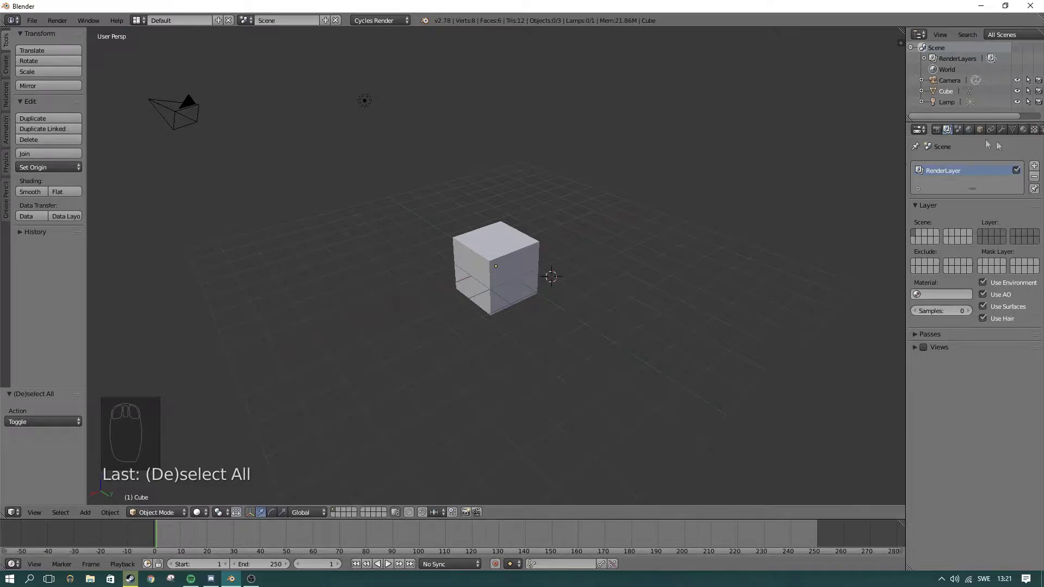
left_click(958, 130)
left_click(960, 126)
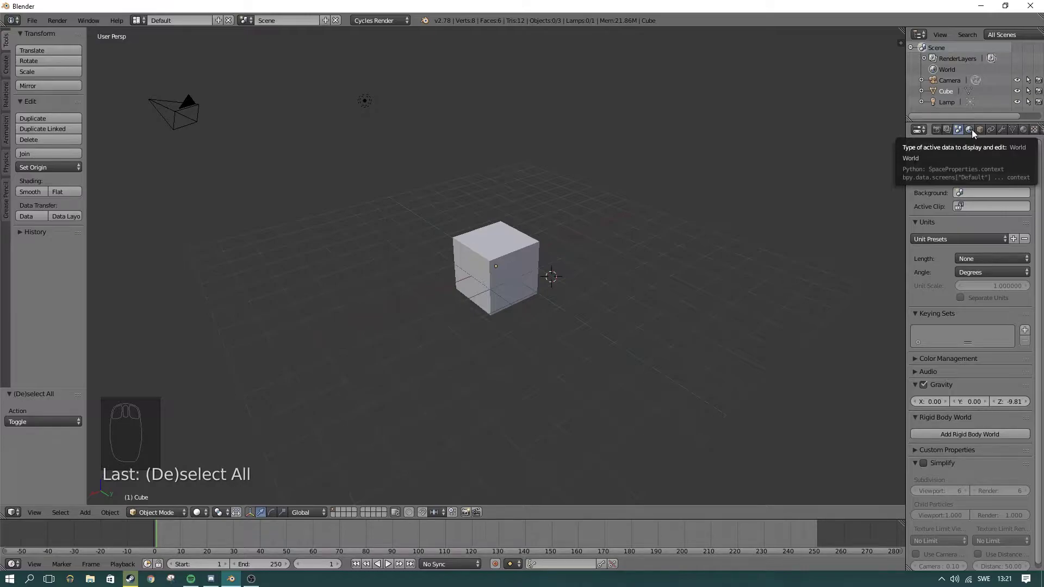
Look through the world settings, briefly checking the surface, preview and custom properties sections
left_click(969, 129)
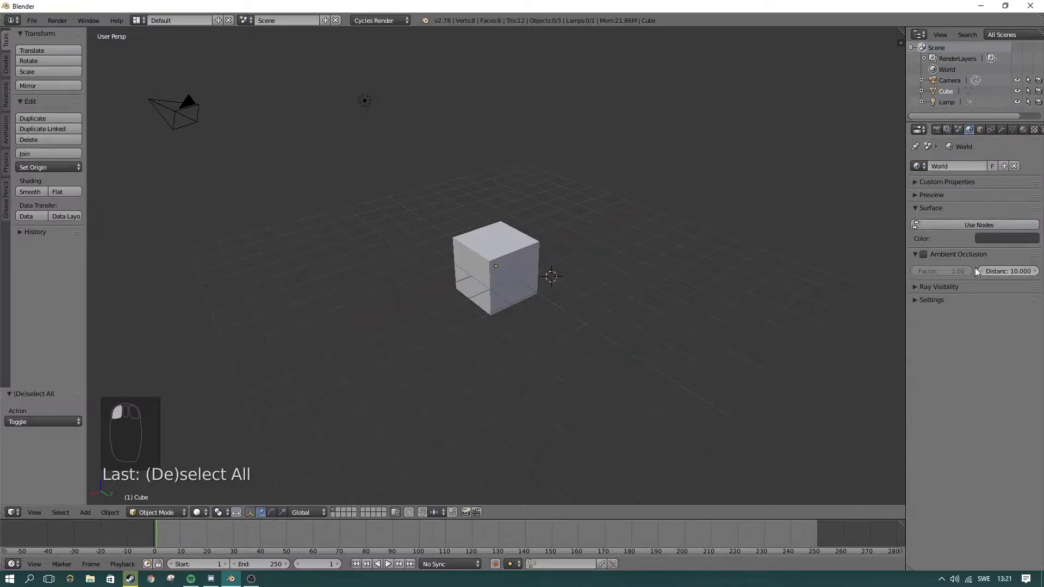
left_click(926, 209)
left_click(926, 209)
left_click(932, 195)
left_click(931, 194)
left_click(936, 183)
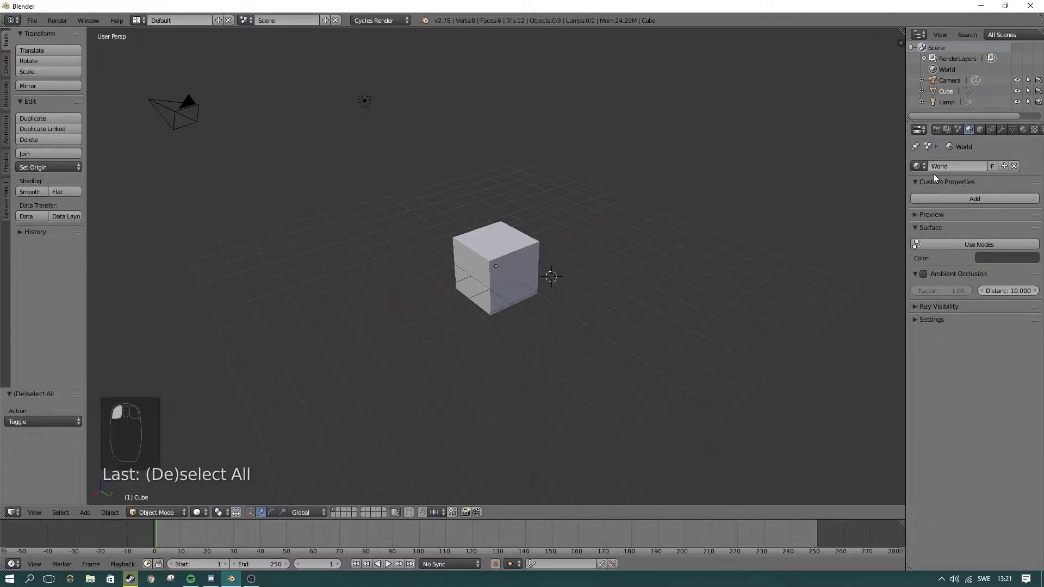
left_click(922, 182)
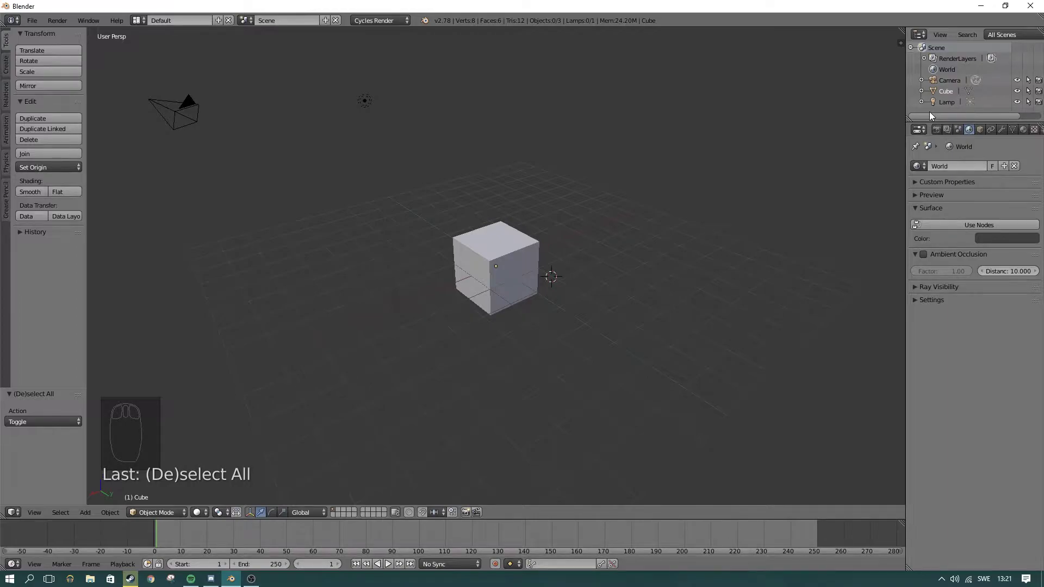
In the cube's object settings, try an X rotation of 108.8° and a different X scale, undoing each change
left_click(979, 130)
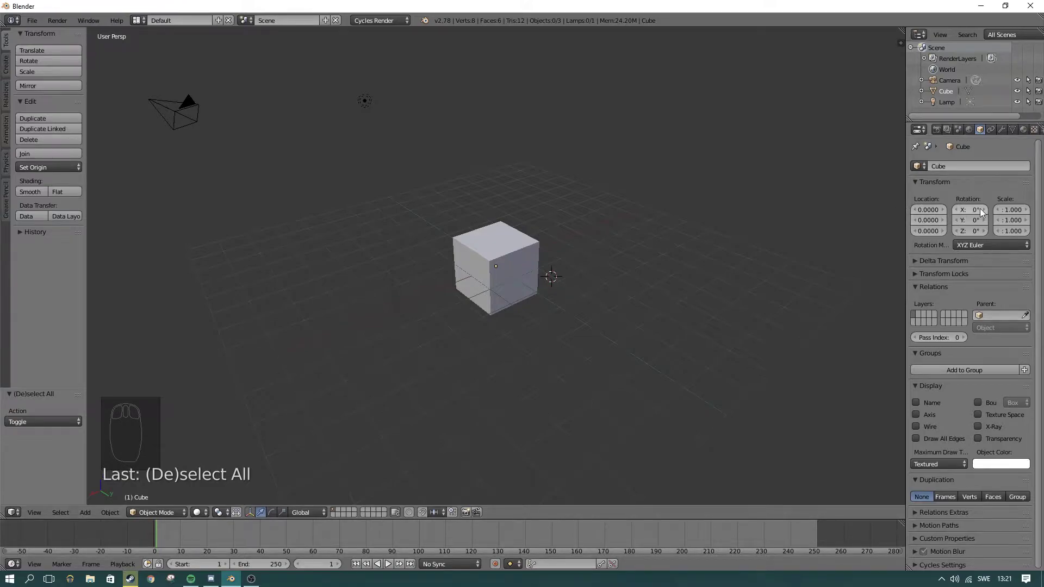
left_click_drag(962, 210, 1021, 210)
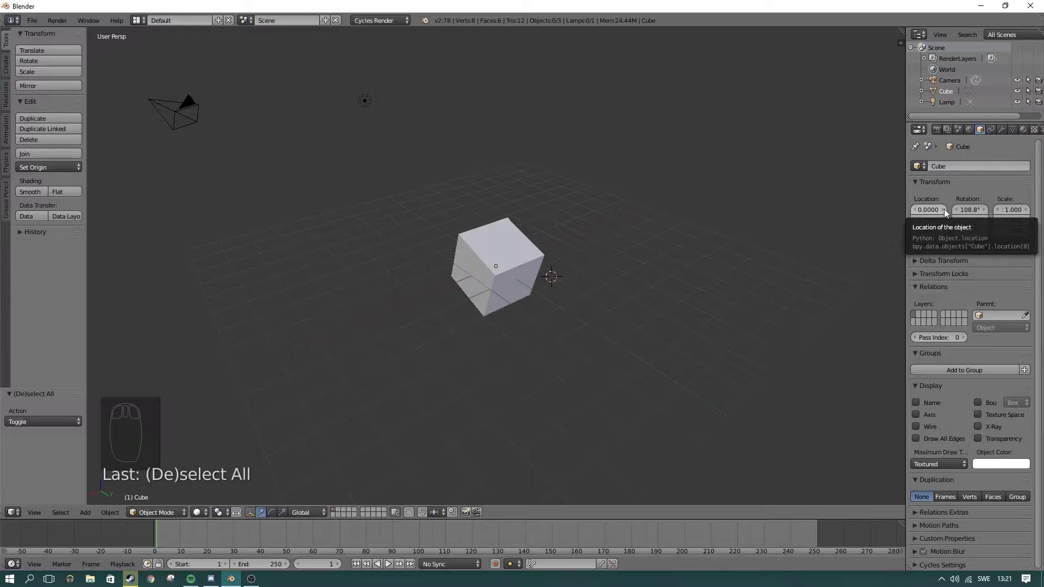
key("ctrl+z")
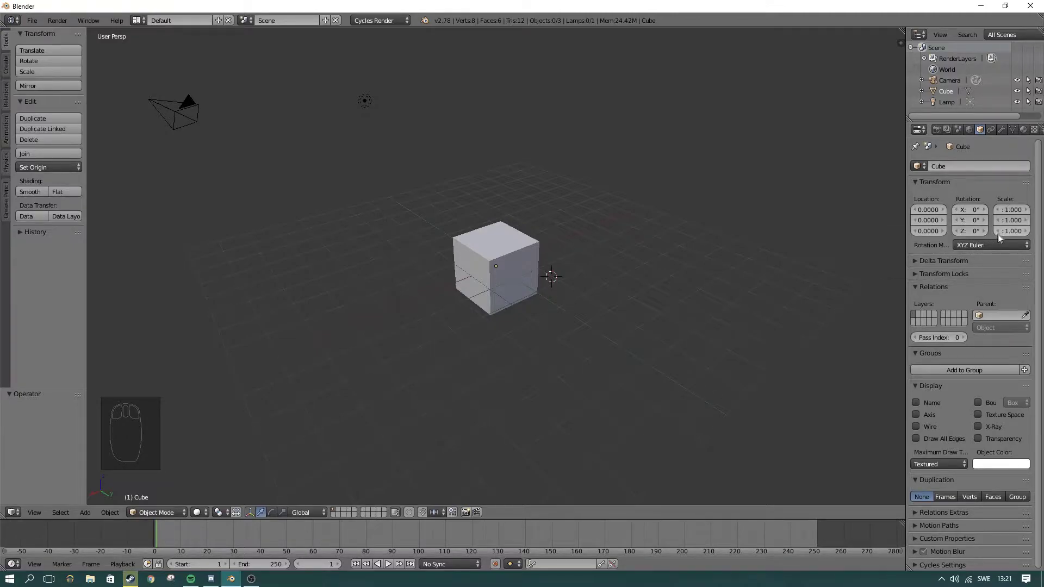
left_click_drag(1013, 209, 769, 189)
key("ctrl+z")
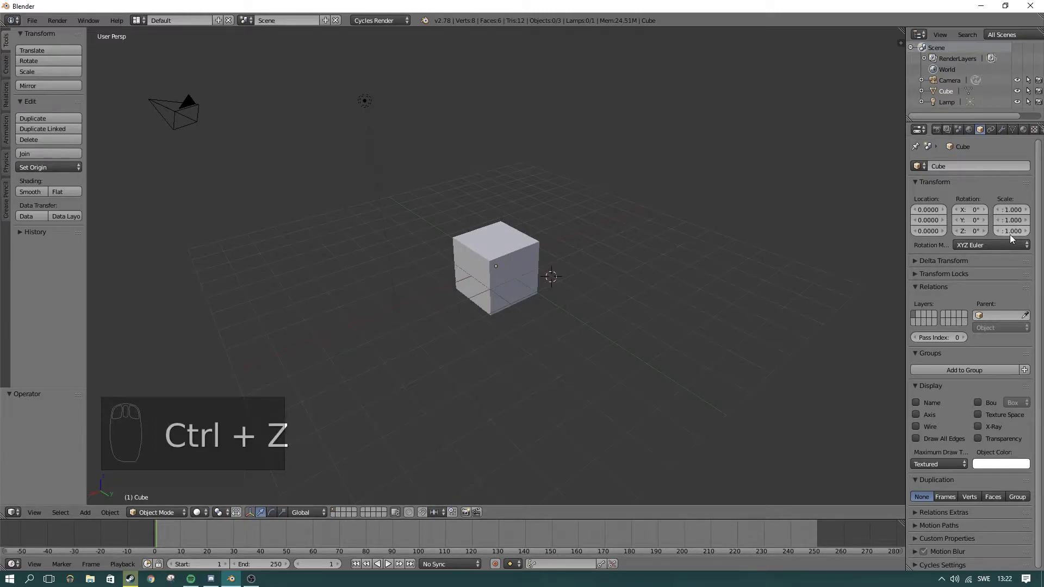
Examine the rest of the cube's object settings, including its delta transform section
scroll(960, 286, "down", 2)
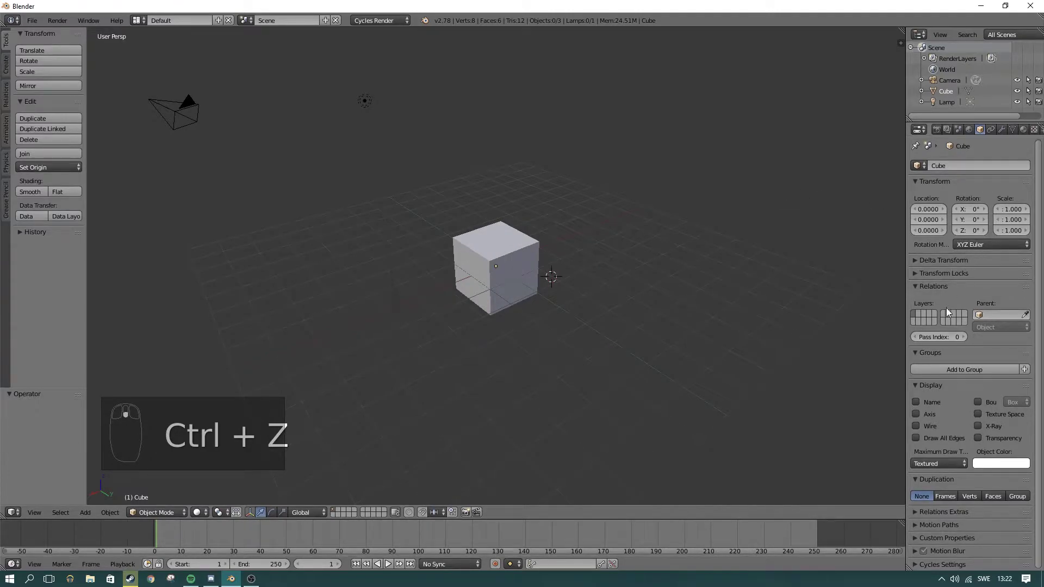
scroll(951, 409, "down", 2)
scroll(924, 370, "up", 2)
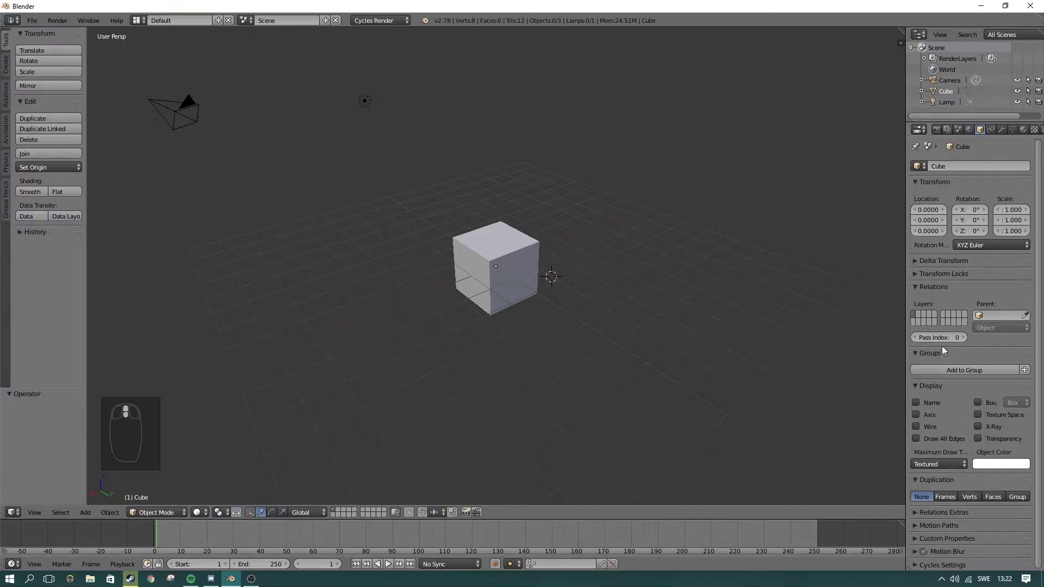
left_click(940, 261)
left_click(940, 261)
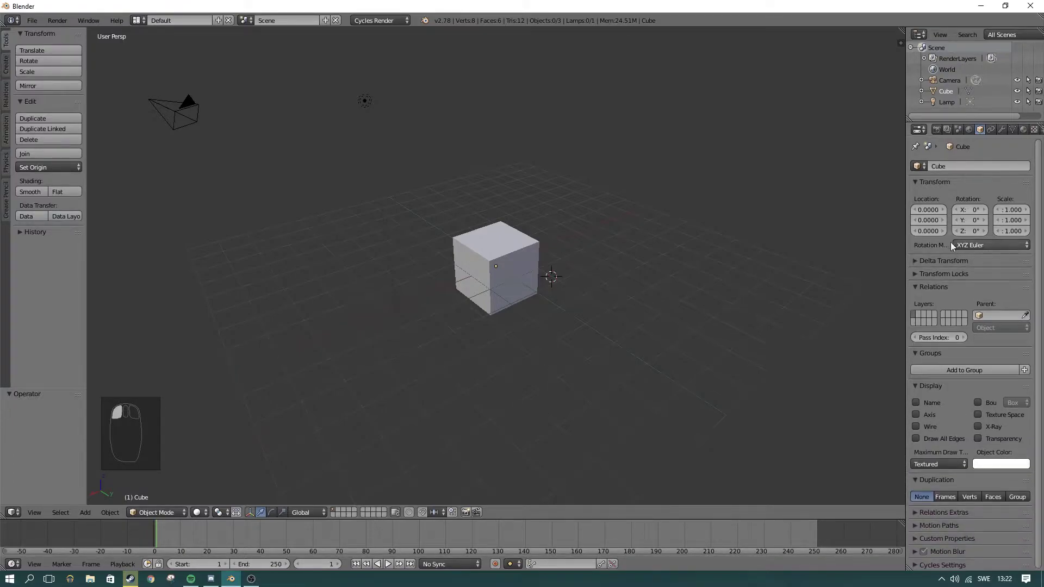
Show the cube's constraint settings and check the object constraints that can be added
left_click(990, 130)
left_click(982, 132)
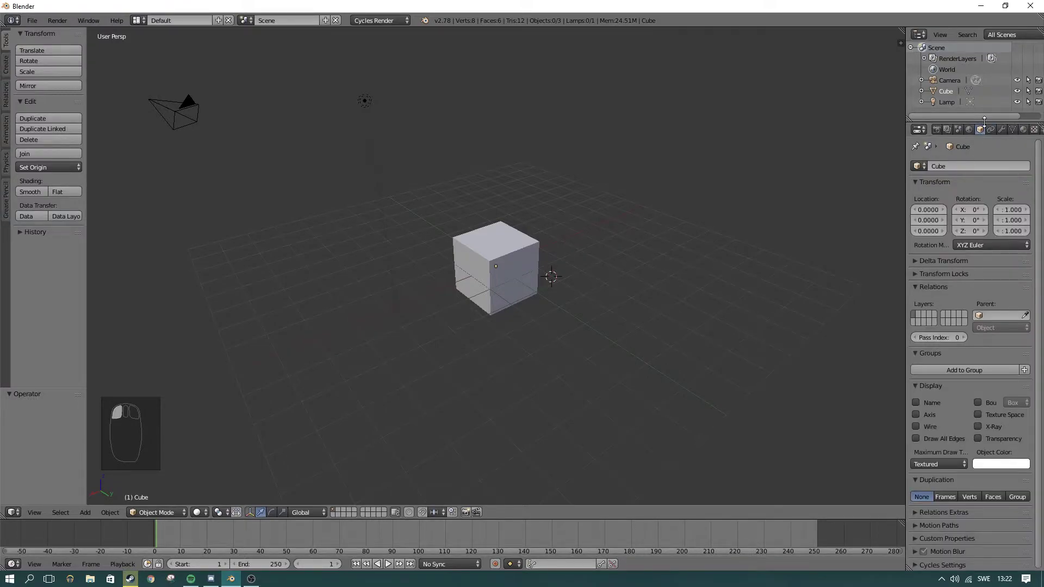
left_click(991, 131)
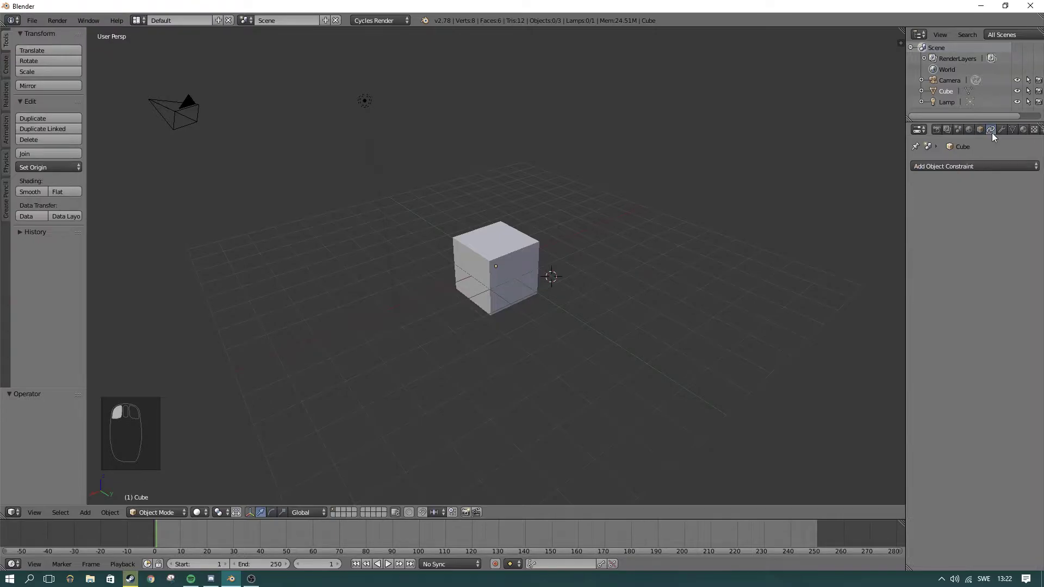
left_click(957, 166)
left_click(956, 167)
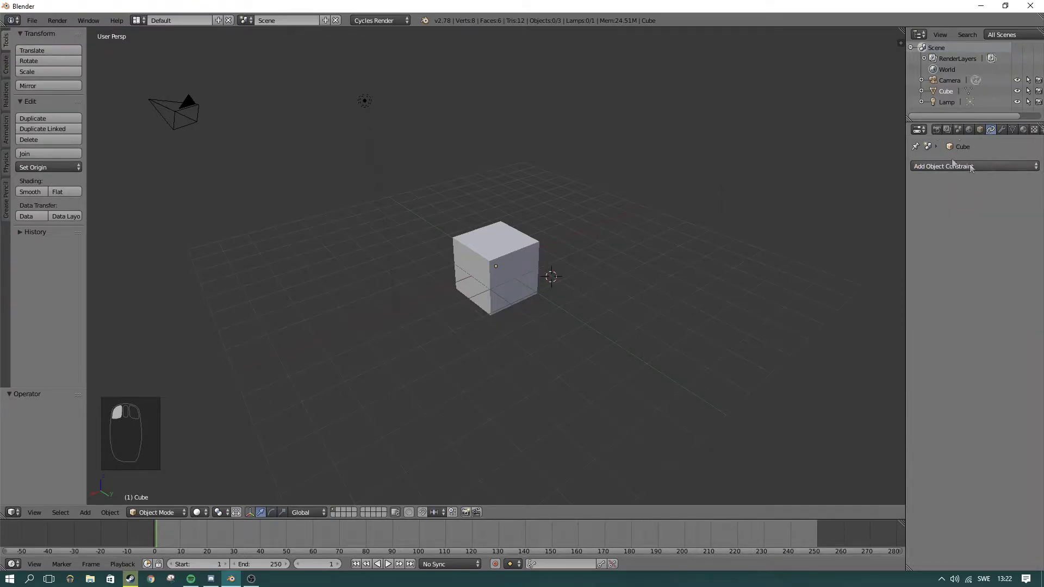
Show the cube's modifier settings and examine the list of available modifiers
left_click(1002, 130)
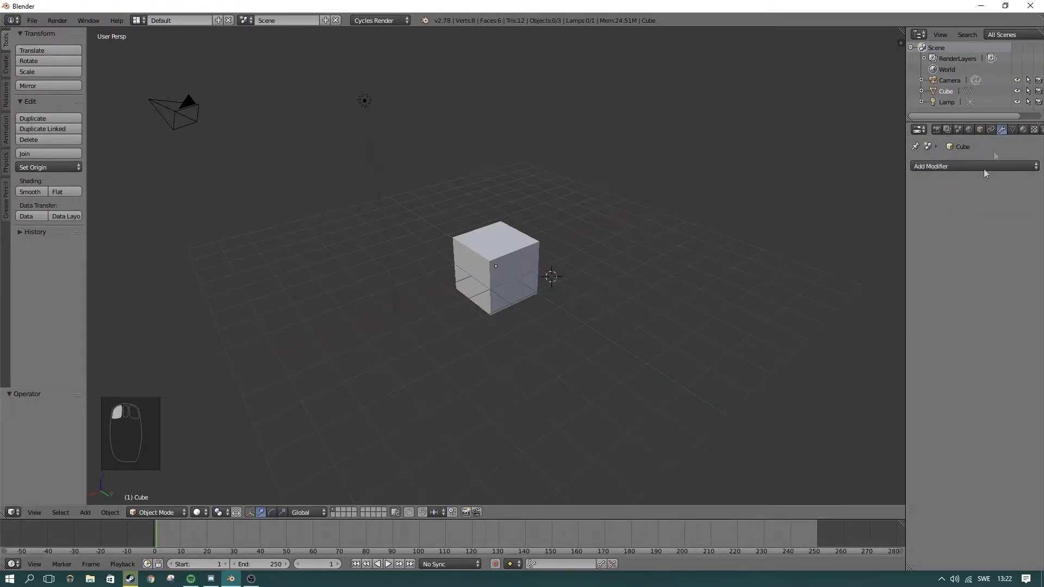
left_click(993, 167)
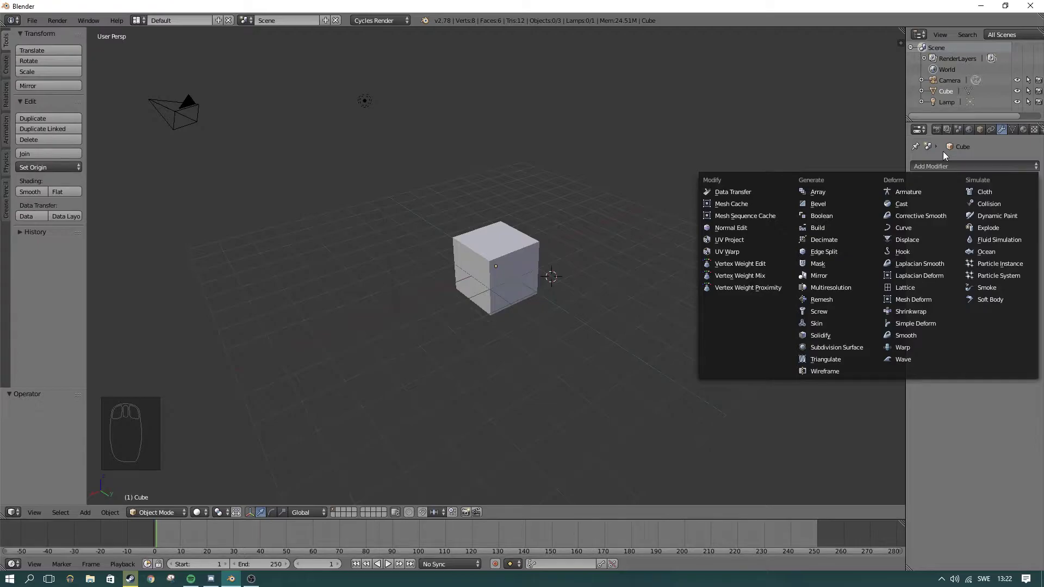
left_click(934, 168)
left_click(934, 167)
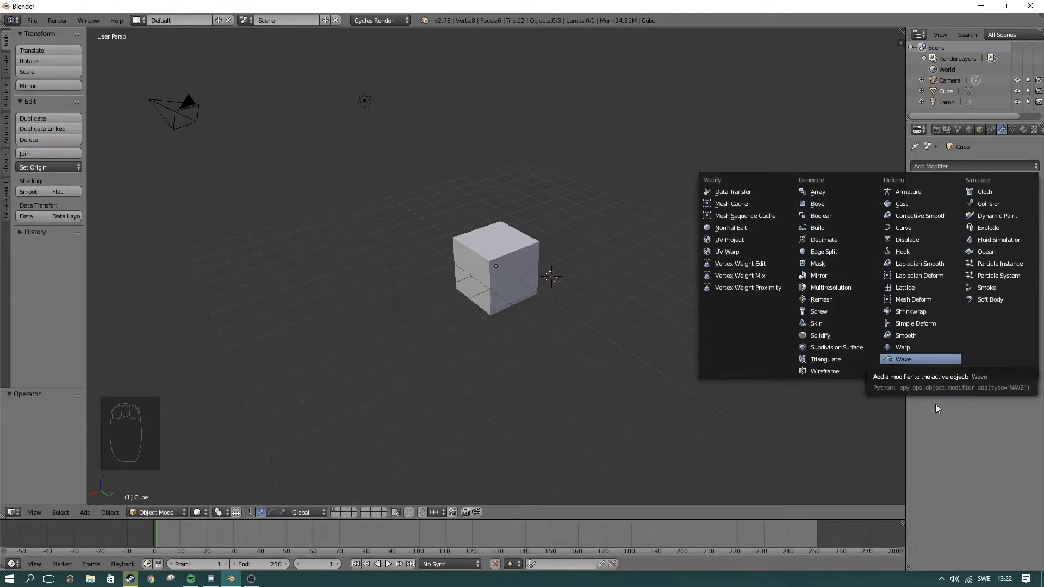
Select the cube and bring up its list of available modifiers again
right_click(530, 256)
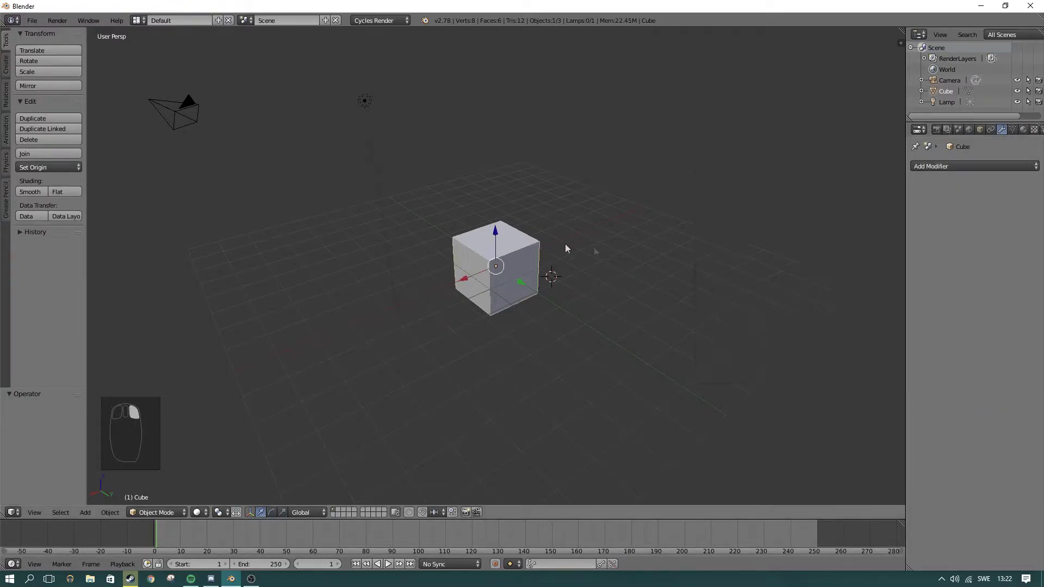
left_click(1013, 129)
left_click(1002, 130)
left_click(1010, 130)
left_click(1002, 130)
left_click(958, 169)
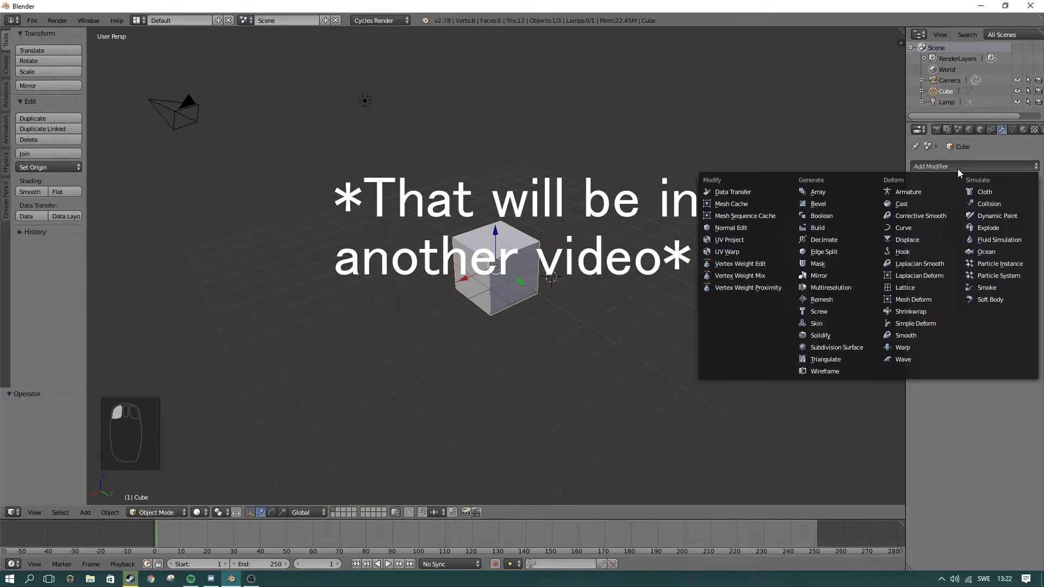
View the cube's mesh data settings and its material settings
left_click(1013, 130)
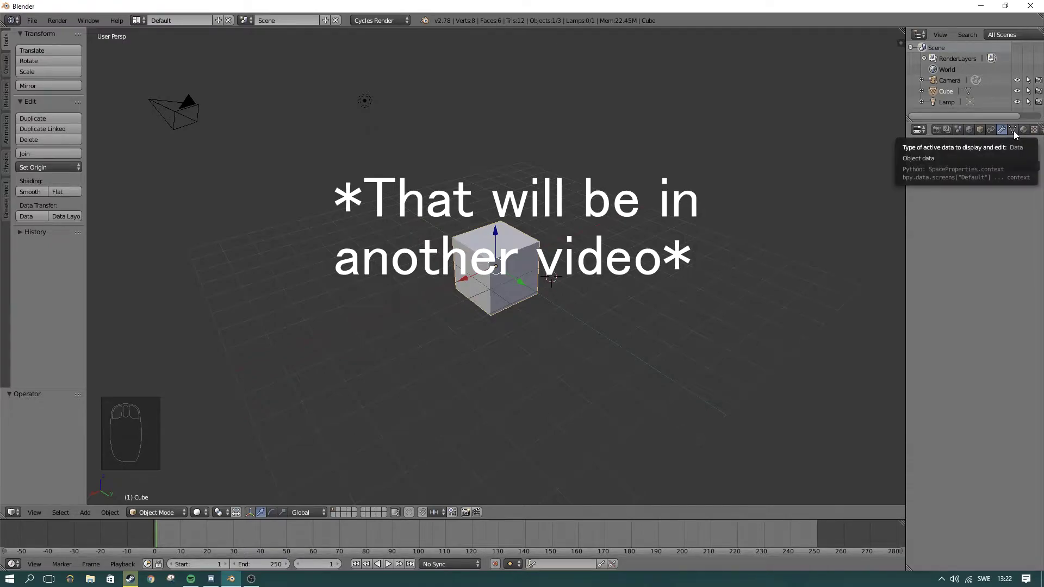
left_click(1014, 133)
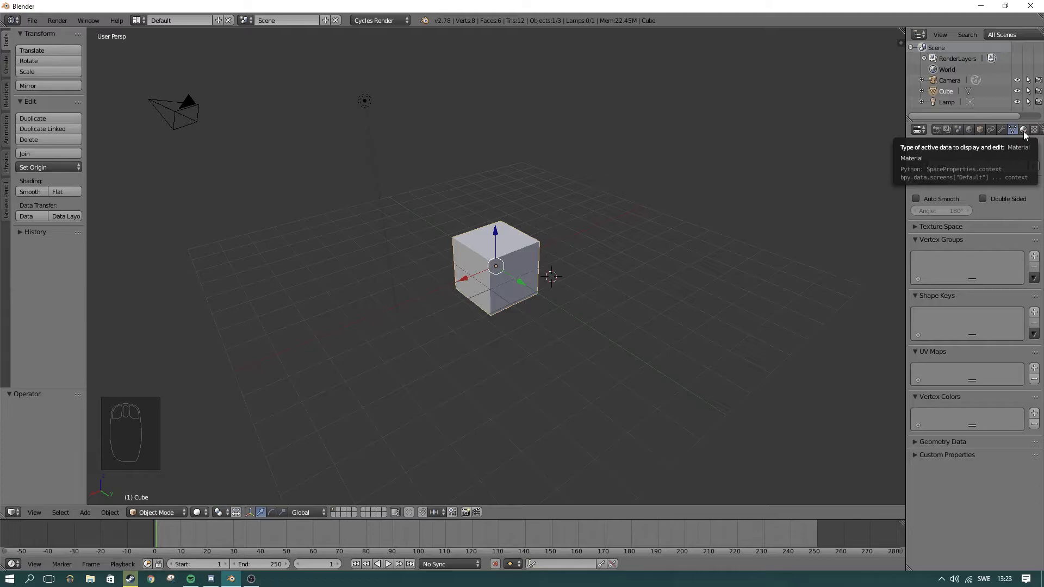
left_click(208, 581)
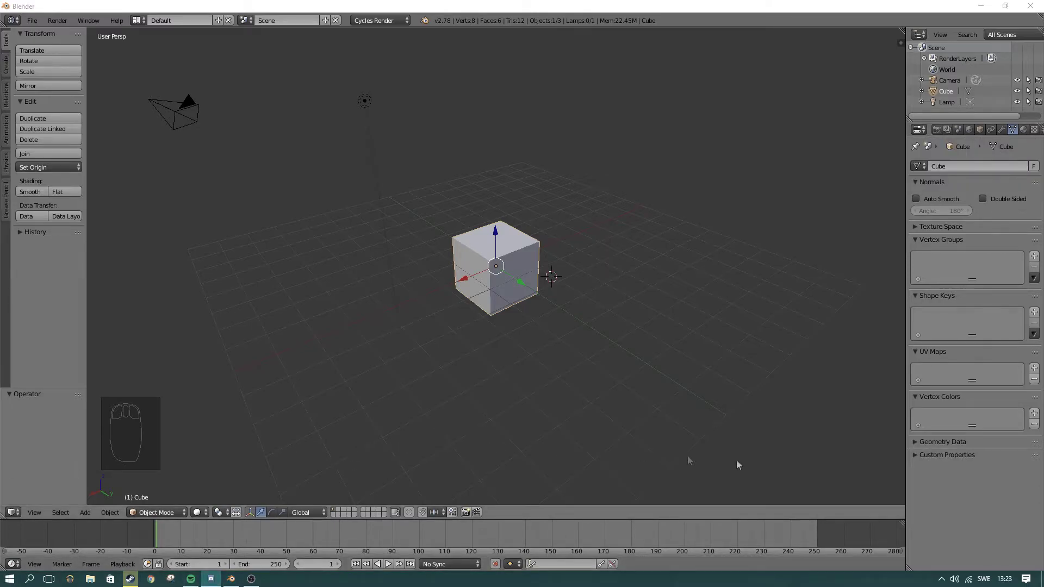
middle_click(755, 263)
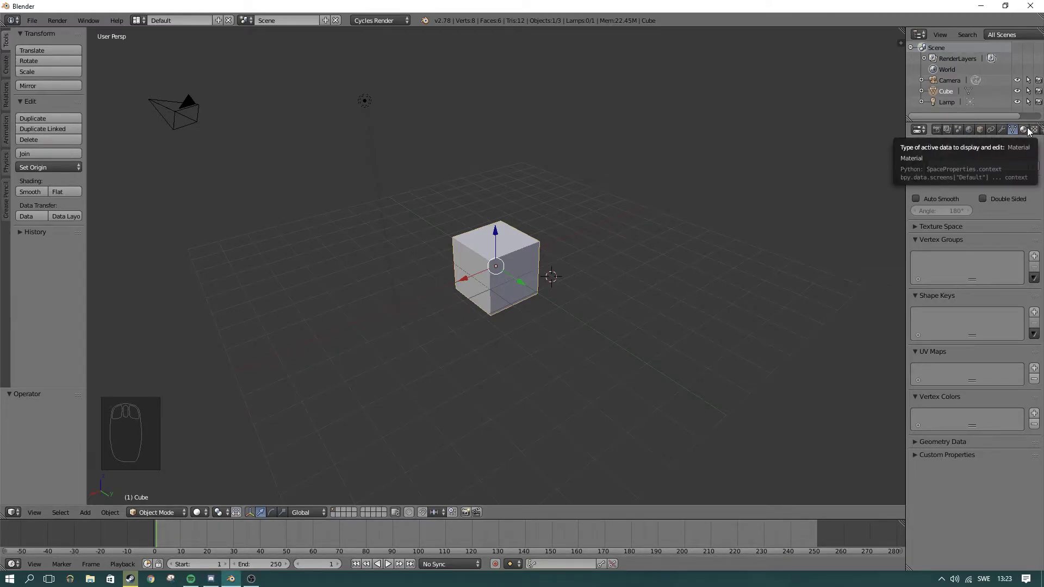
left_click(1027, 129)
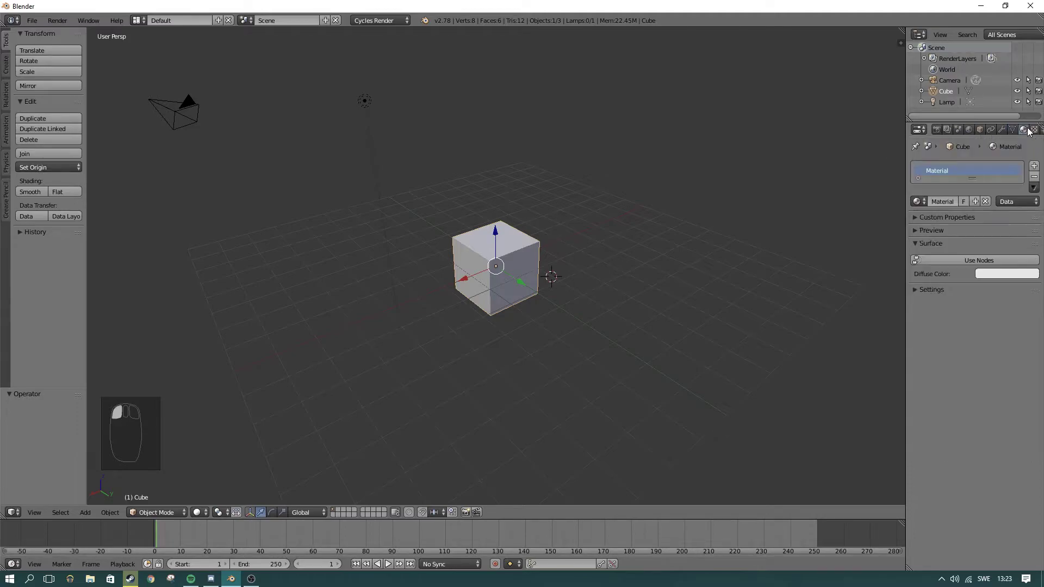
middle_click_drag(726, 263, 597, 265)
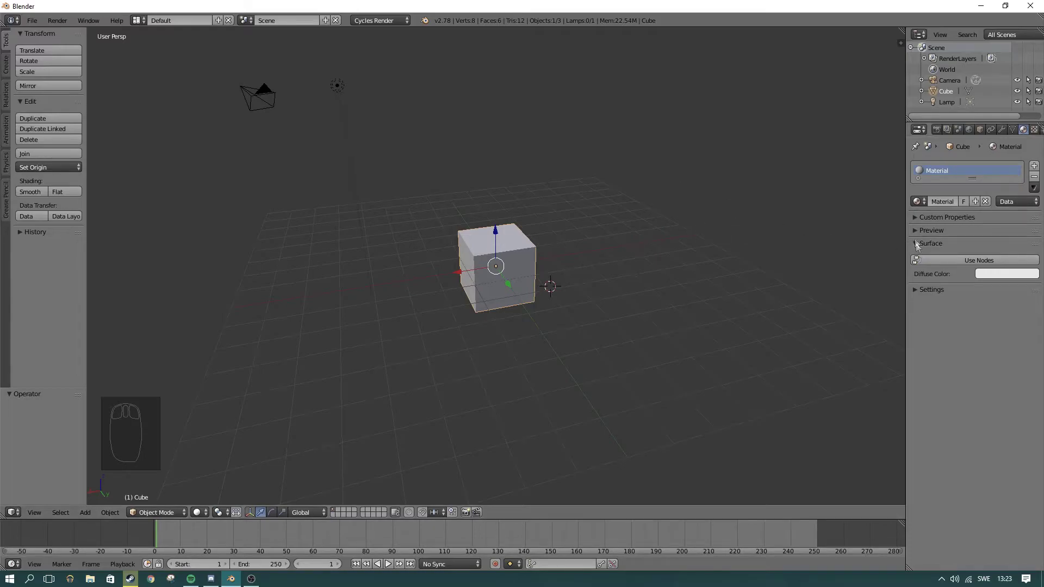
Expand the custom properties and preview of the cube's material, and set its diffuse color to white with RGB values of 1
left_click(930, 218)
left_click(933, 250)
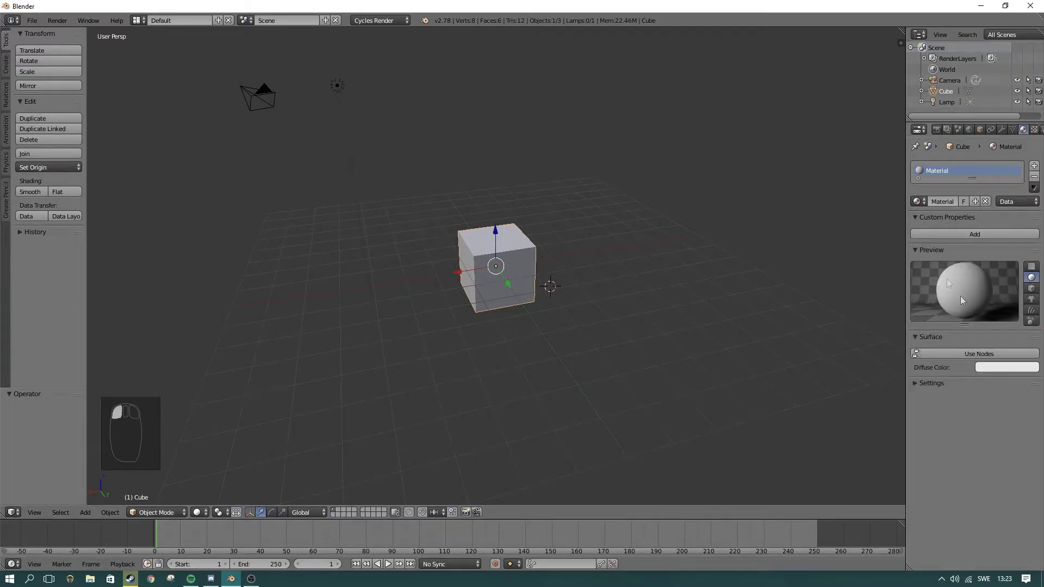
left_click(1002, 368)
mouse_move(970, 260)
left_mouse_down()
mouse_move(979, 221)
mouse_move(1011, 287)
mouse_move(980, 261)
left_mouse_up()
left_click_drag(1029, 231, 1028, 222)
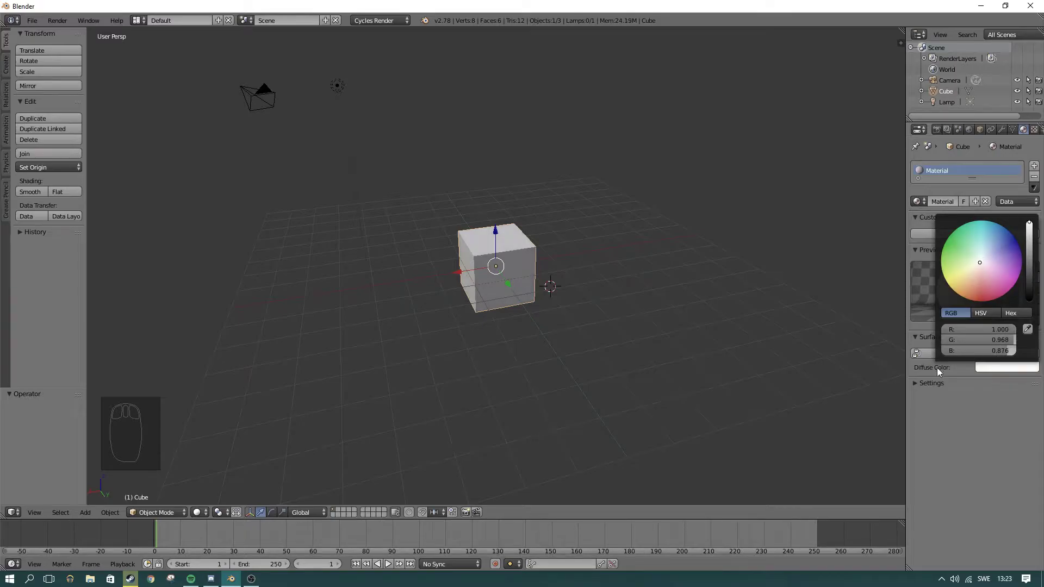
key("Tab")
type("1")
key("Tab")
type("1")
key("Return")
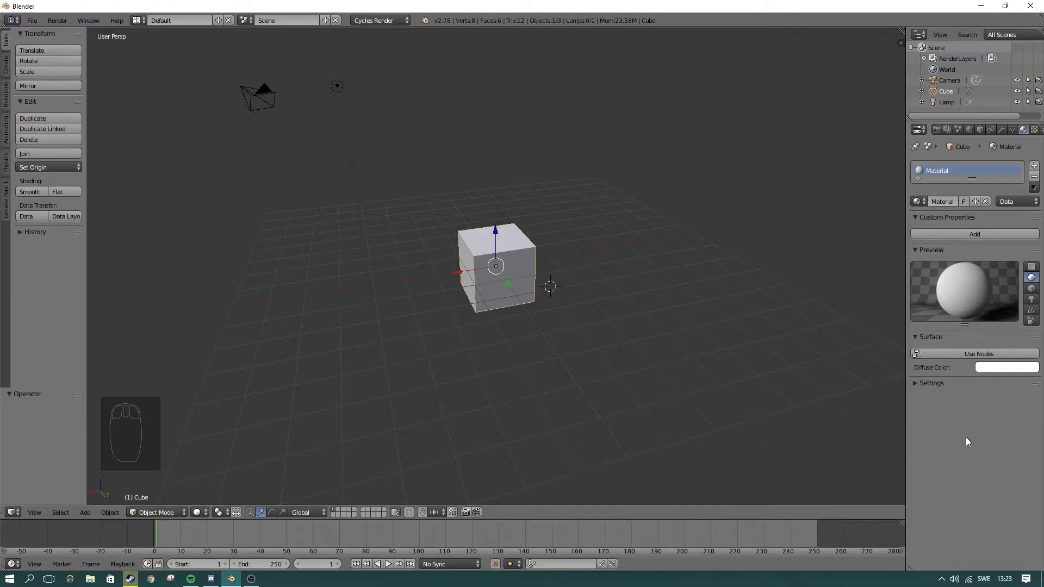
Switch the cube into Edit Mode and back to Object Mode, and reselect the cube
key("Tab")
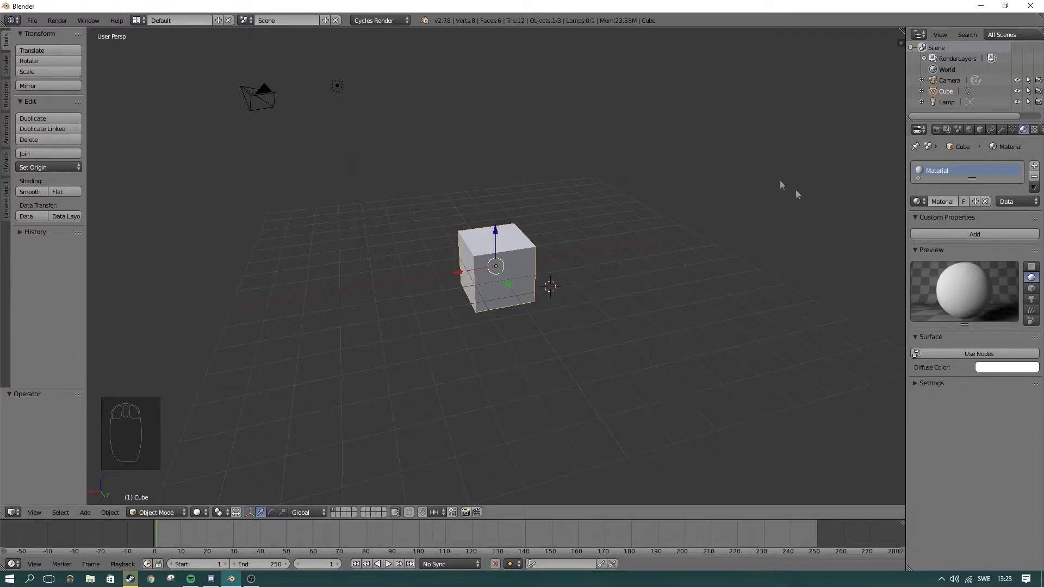
key("Tab")
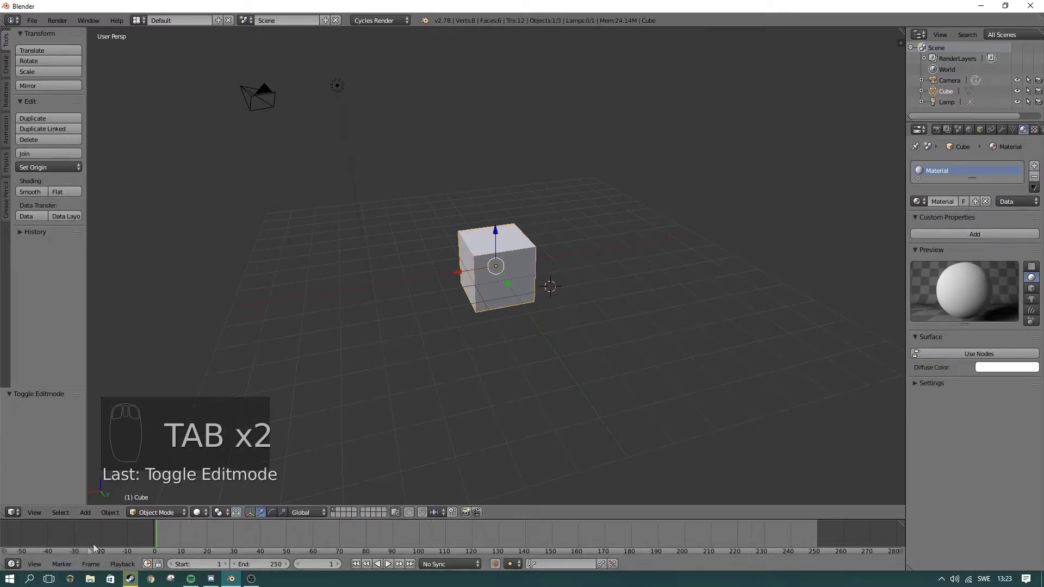
left_click(155, 513)
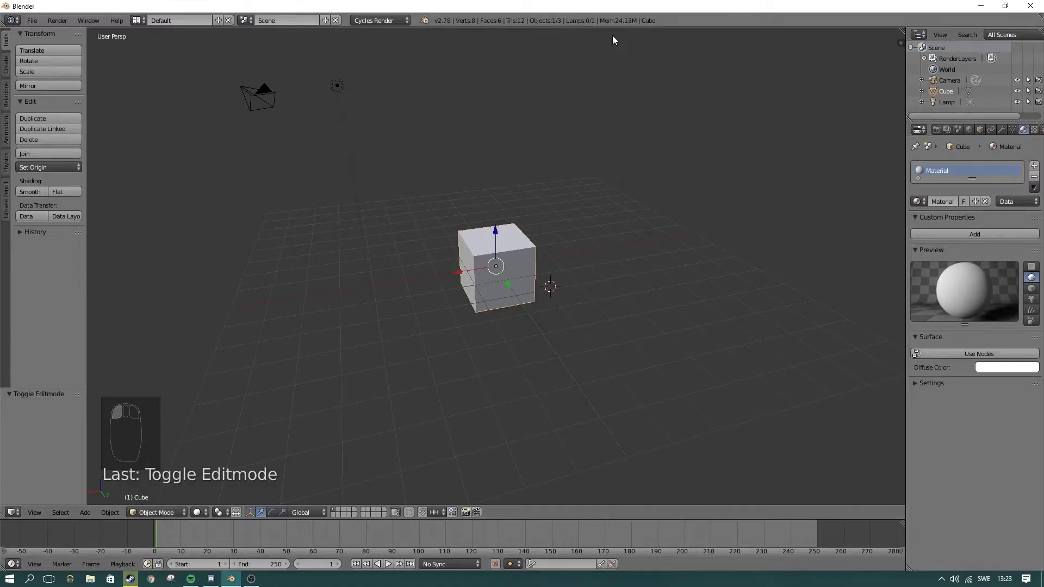
middle_click_drag(588, 295, 585, 295)
right_click(522, 263)
key("a")
right_click(492, 257)
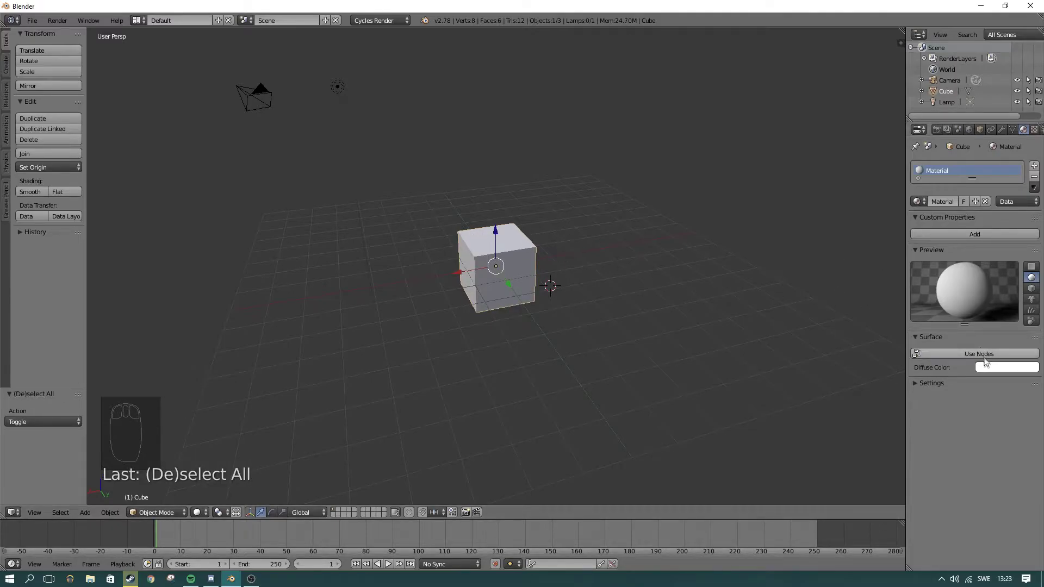
Change the diffuse color of the cube's material to a pale yellow
left_click(997, 369)
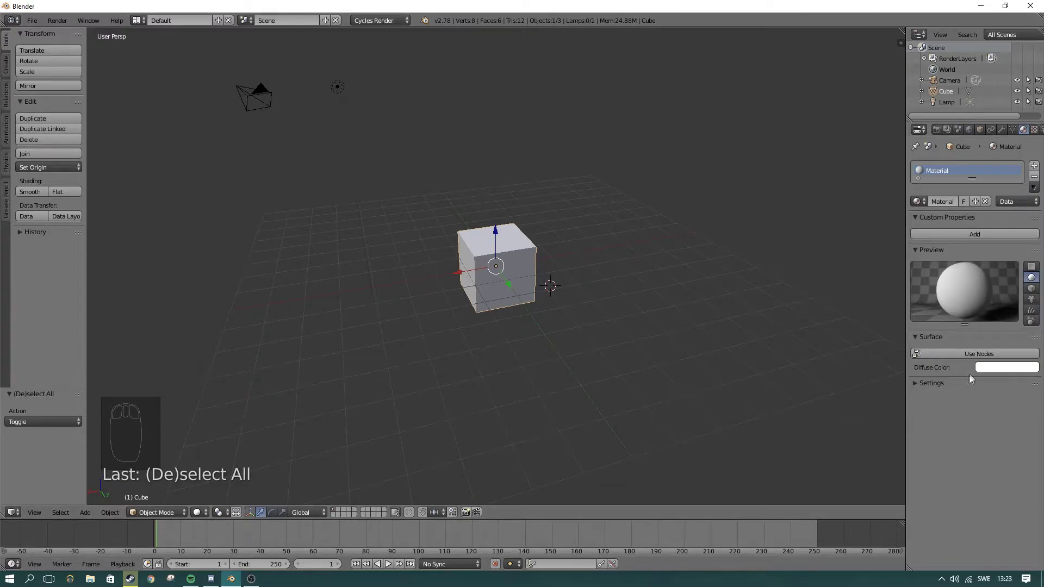
left_click(1005, 369)
left_click_drag(983, 261, 953, 278)
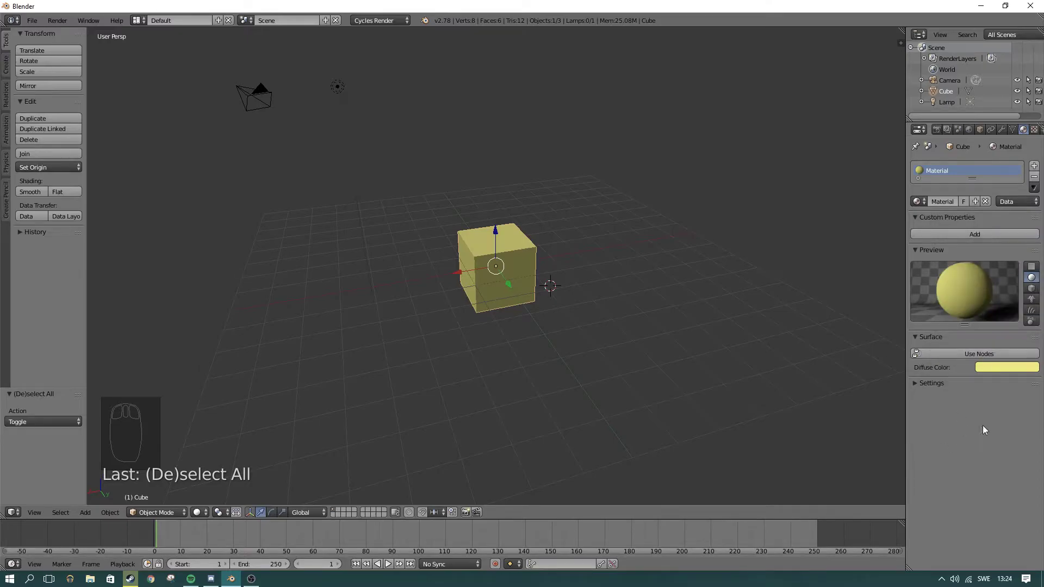
left_click(997, 371)
Add a second material slot to the cube with a new material named "Grass Material"
left_click(1034, 166)
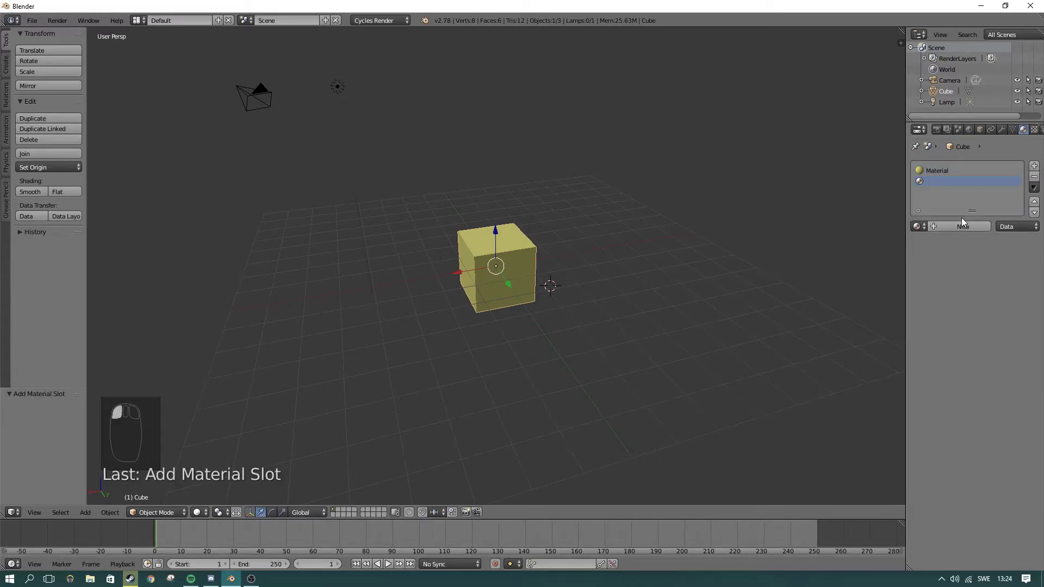
left_click(960, 227)
left_click(941, 226)
type("Grass M")
key("Return")
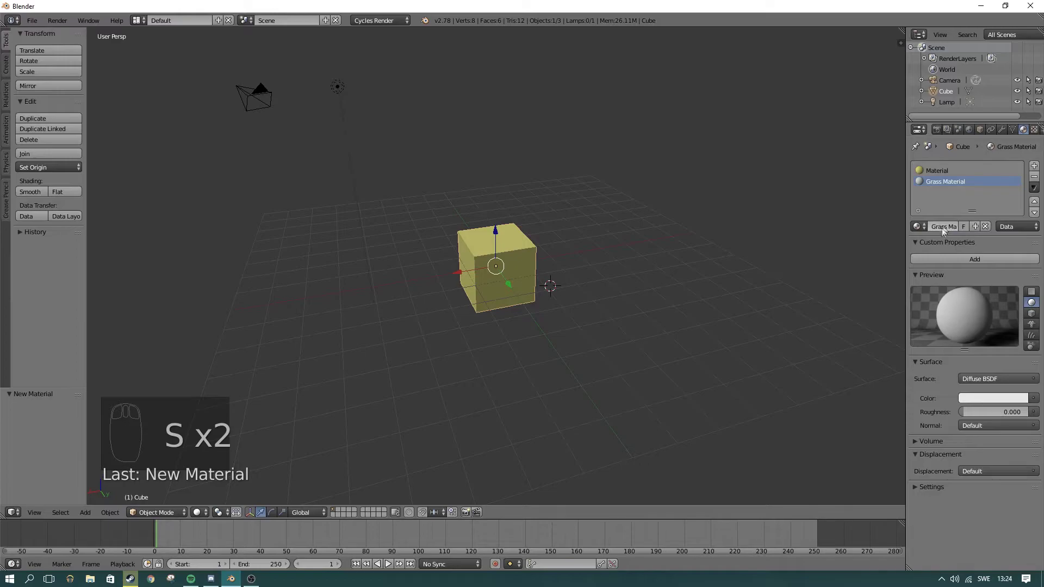
Set the Grass Material's surface color to green and expand its additional settings
left_click(985, 398)
left_click_drag(973, 302, 945, 264)
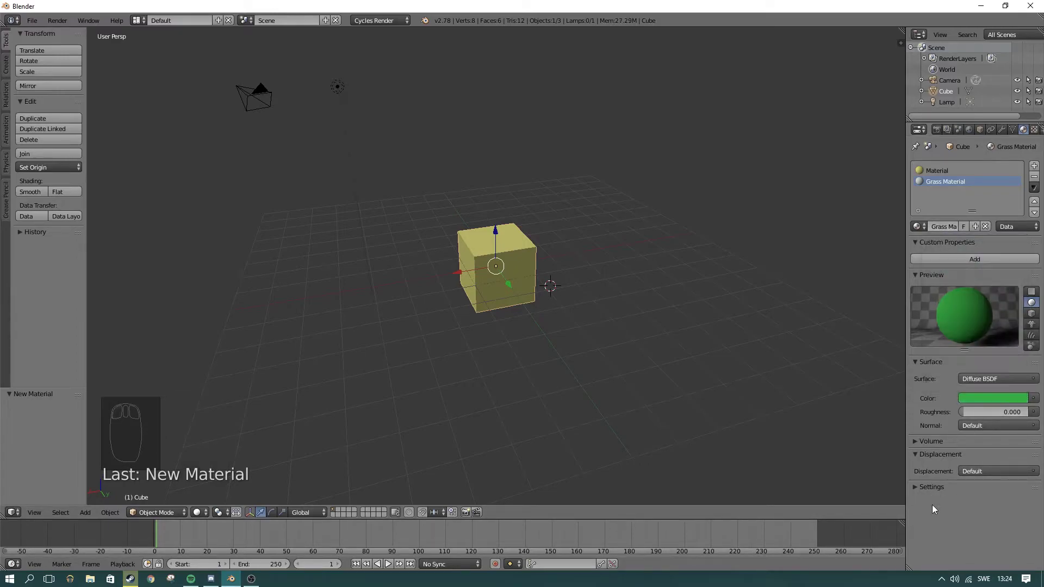
left_click(965, 490)
Switch the cube between Object Mode and Edit Mode, ending in Edit Mode
middle_click_drag(612, 308, 542, 272)
scroll(564, 270, "up", 6)
scroll(565, 271, "down", 2)
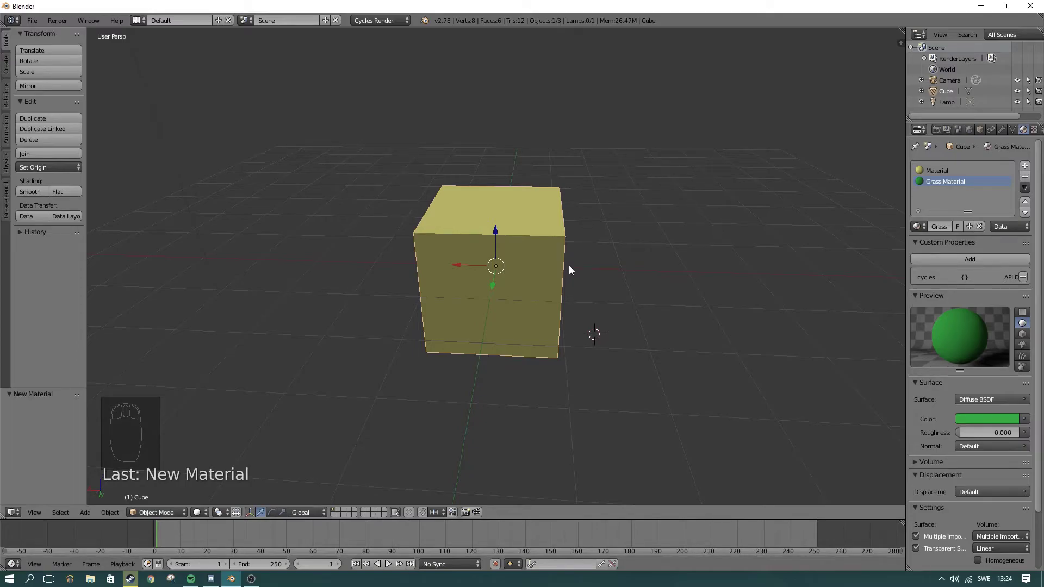
key("Tab")
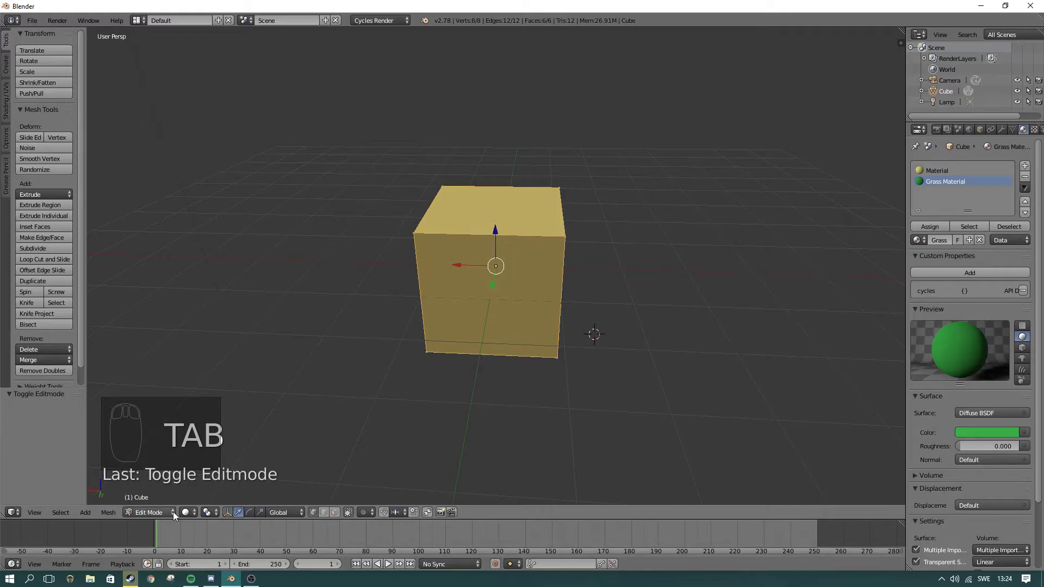
left_click(148, 512)
left_click(139, 510)
left_click(140, 511)
left_click(141, 500)
left_click(142, 511)
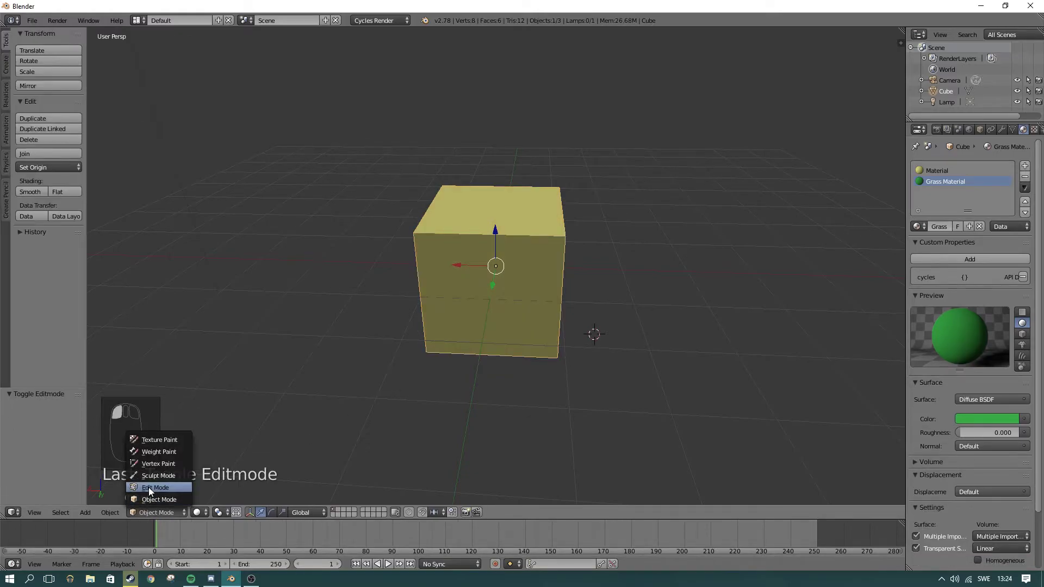
left_click(148, 487)
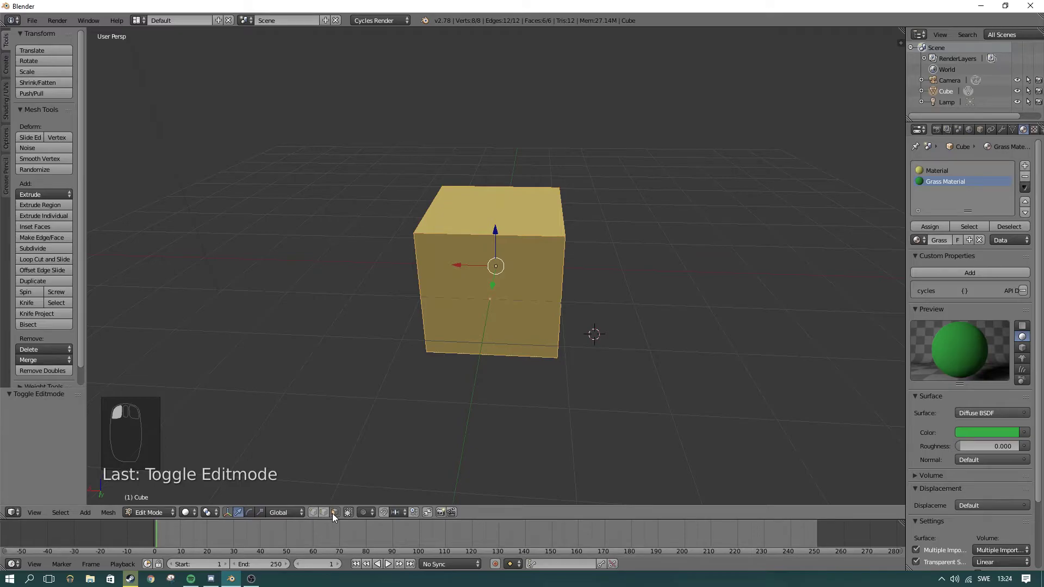
Select the cube's front face in face select mode, and one of its top edges in edge select mode
right_click(536, 302)
mouse_move(609, 338)
middle_mouse_down()
mouse_move(571, 337)
mouse_move(567, 320)
mouse_move(676, 324)
mouse_move(624, 345)
middle_mouse_up()
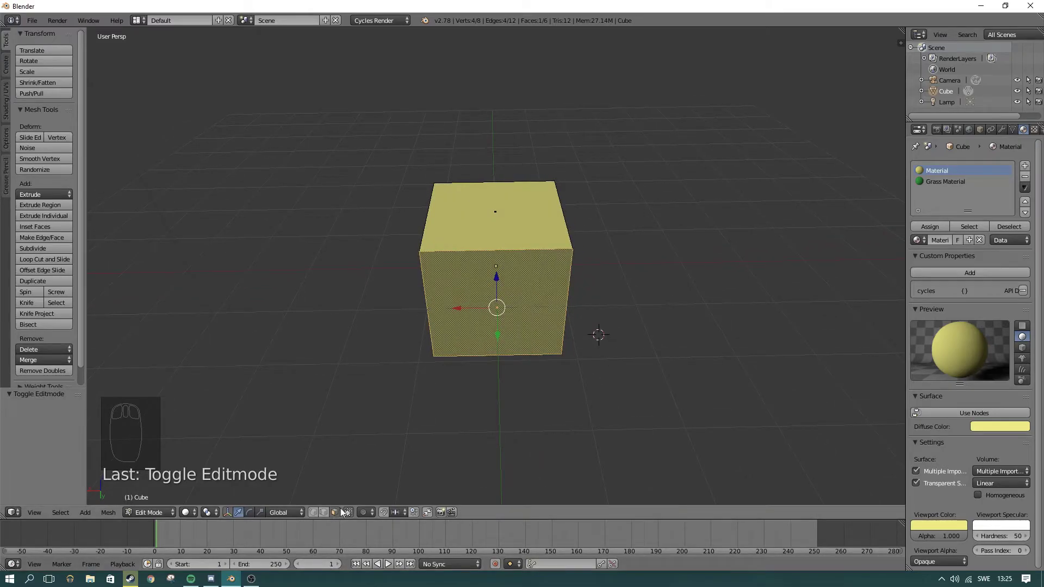
left_click(324, 515)
middle_click_drag(536, 330, 514, 337)
right_click(555, 249)
middle_click_drag(602, 303, 537, 317)
scroll(573, 315, "up", 8)
scroll(537, 318, "down", 3)
scroll(537, 317, "down", 3)
middle_click_drag(416, 301, 455, 315)
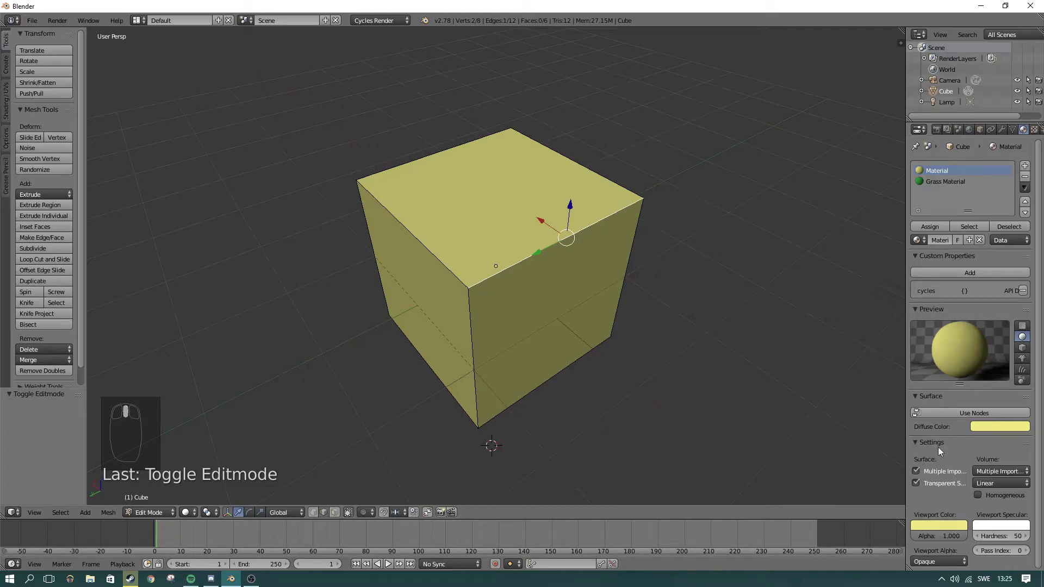
Set the first material's diffuse color to pure white with R, G and B at 1
left_click(991, 422)
left_click_drag(951, 318, 976, 321)
mouse_move(1021, 296)
left_mouse_down()
mouse_move(1021, 359)
mouse_move(1021, 284)
left_mouse_up()
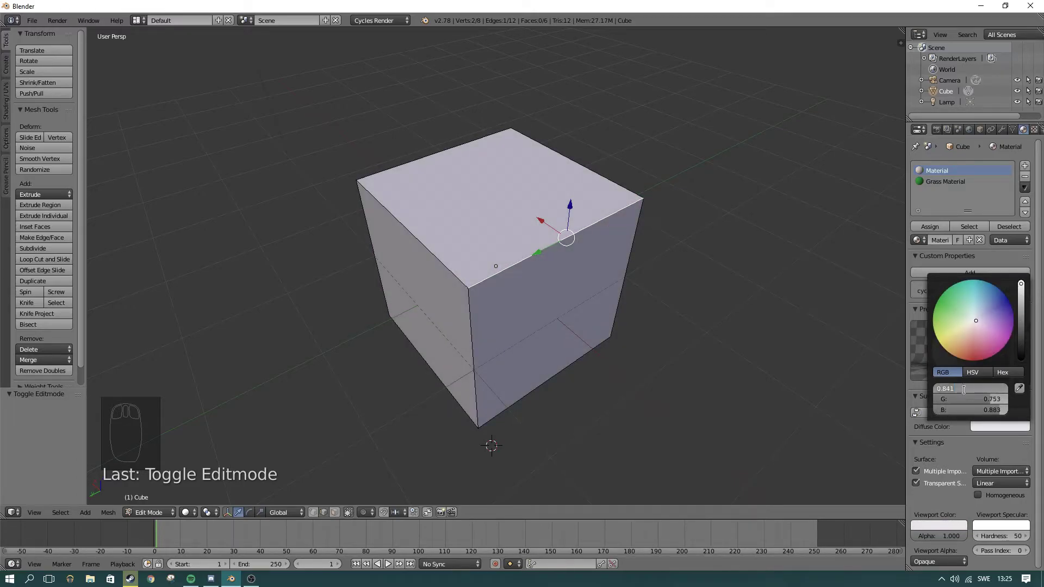
type("0")
key("Tab")
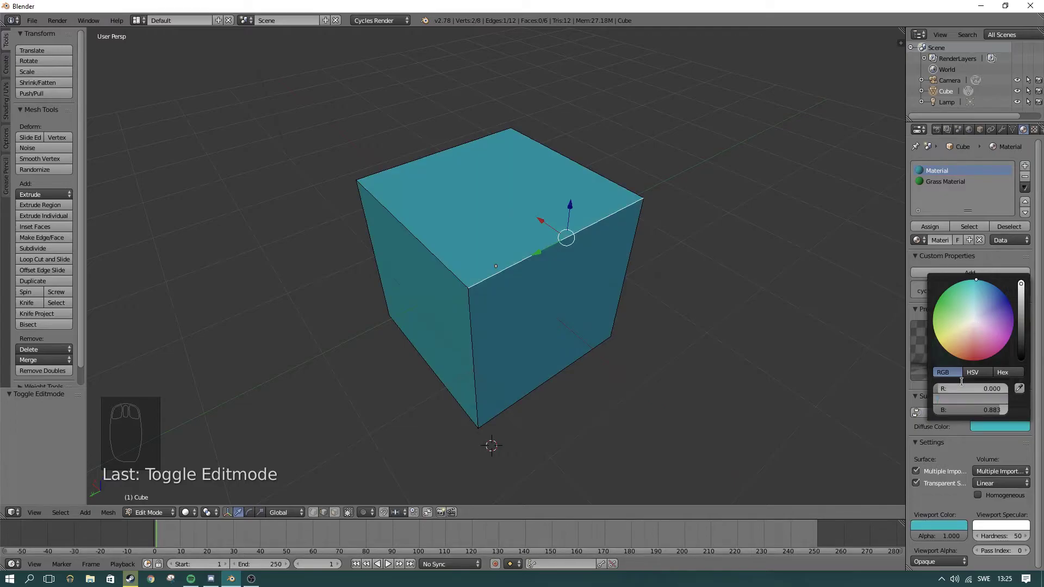
left_click(974, 388)
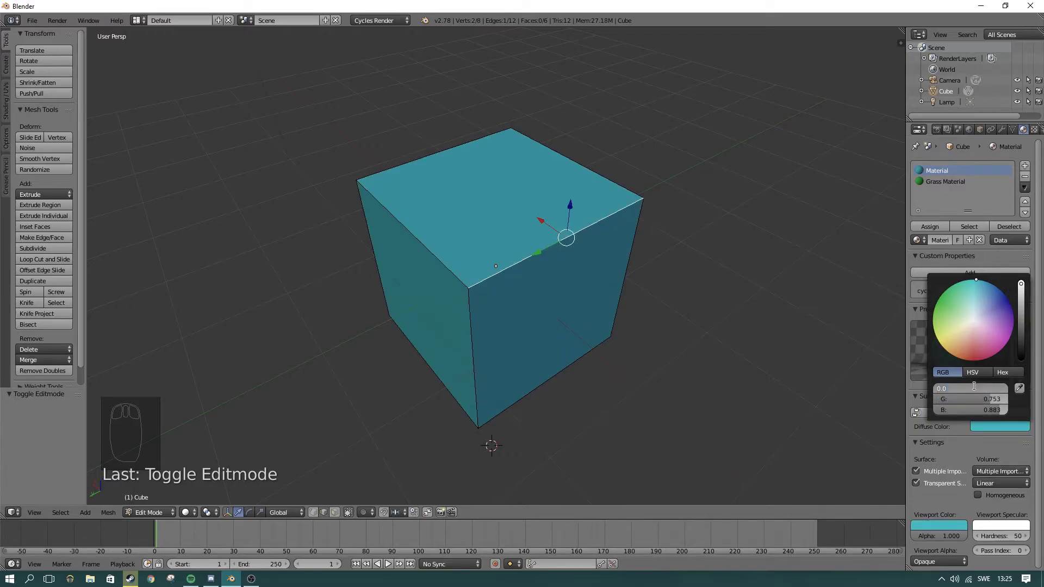
type("1")
key("Tab")
type("1")
key("Tab")
type("1")
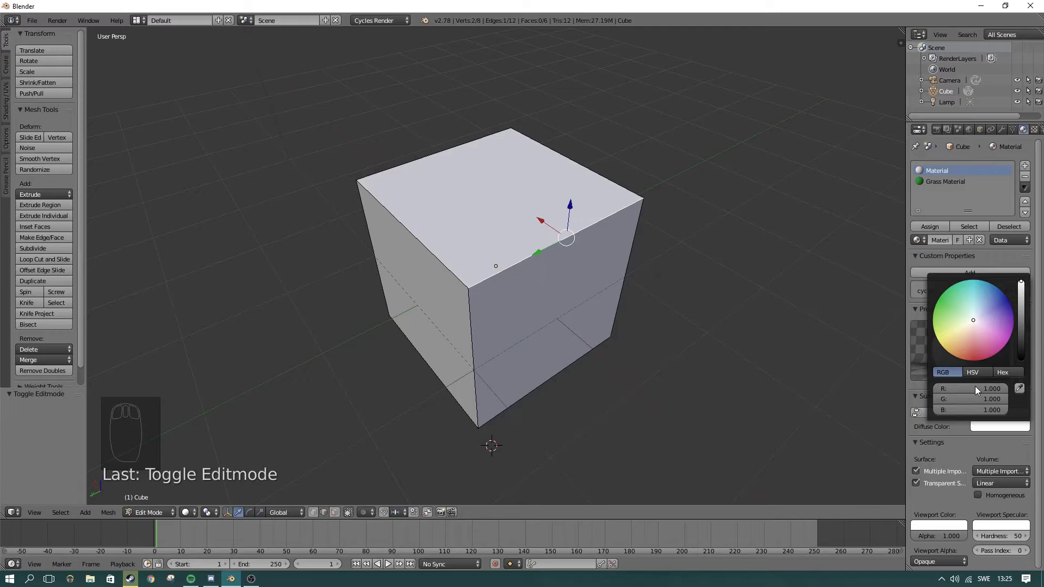
Move the selected top edge by about -0.605 along the X axis and undo the move
middle_click_drag(438, 395, 406, 356)
scroll(417, 240, "up", 4)
middle_click_drag(411, 304, 454, 330)
scroll(455, 331, "up", 5)
scroll(661, 356, "down", 6)
scroll(662, 356, "up", 1)
middle_click_drag(662, 356, 735, 363)
scroll(629, 357, "down", 3)
middle_click_drag(445, 326, 489, 322)
left_click_drag(560, 212, 629, 245)
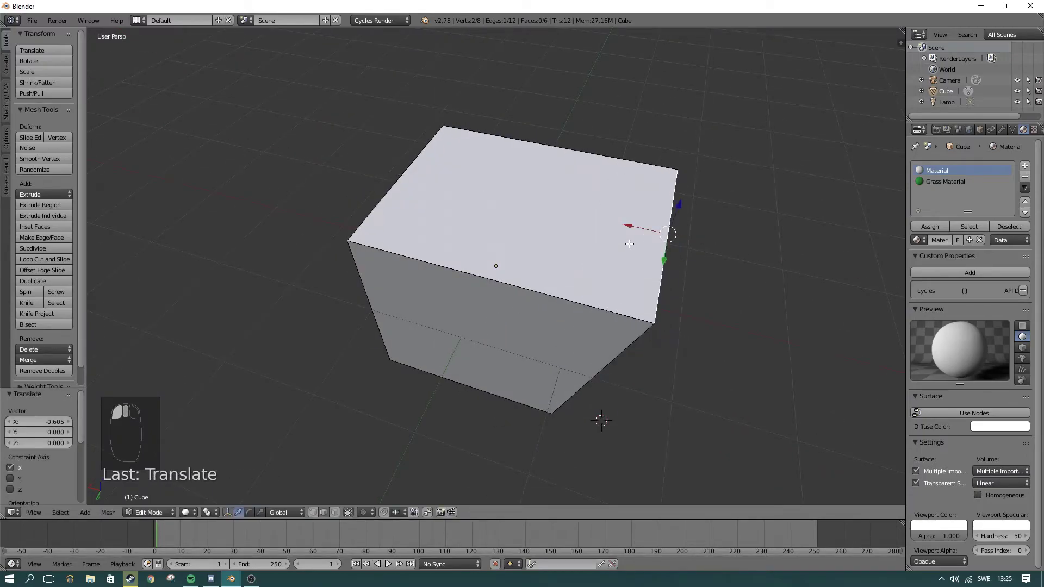
key("ctrl+z")
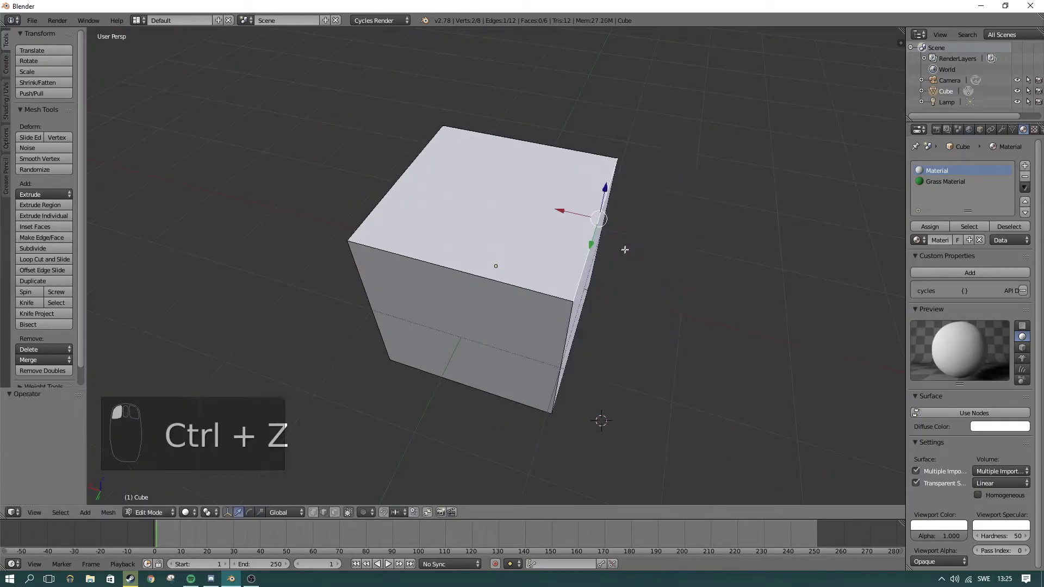
Select several of the cube's top corners together in vertex select mode, and deselect everything
left_click(311, 515)
middle_click_drag(666, 279, 614, 195)
right_click(634, 182, "shift")
right_click(503, 134, "shift")
right_click(354, 205, "shift")
middle_click_drag(536, 311, 560, 299)
right_click(499, 219)
key("a")
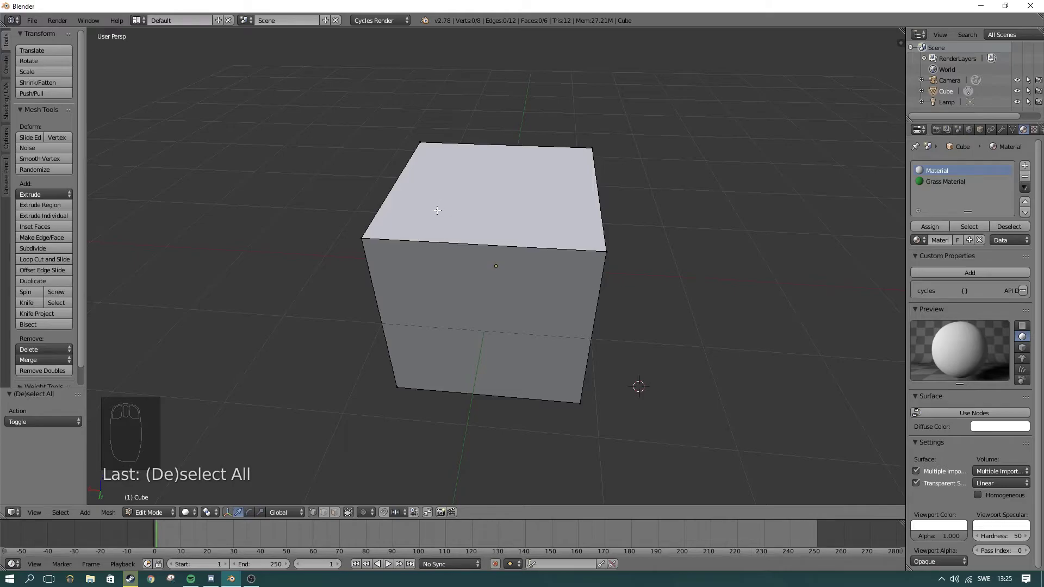
Select the cube's top face in face select mode
left_click(335, 512)
right_click(526, 179)
middle_click_drag(697, 331, 536, 313)
scroll(440, 294, "up", 3)
middle_click_drag(440, 294, 534, 328)
scroll(534, 329, "up", 4)
scroll(533, 329, "down", 5)
scroll(534, 329, "up", 6)
scroll(534, 329, "down", 4)
scroll(534, 329, "down", 5)
middle_click_drag(484, 349, 595, 290)
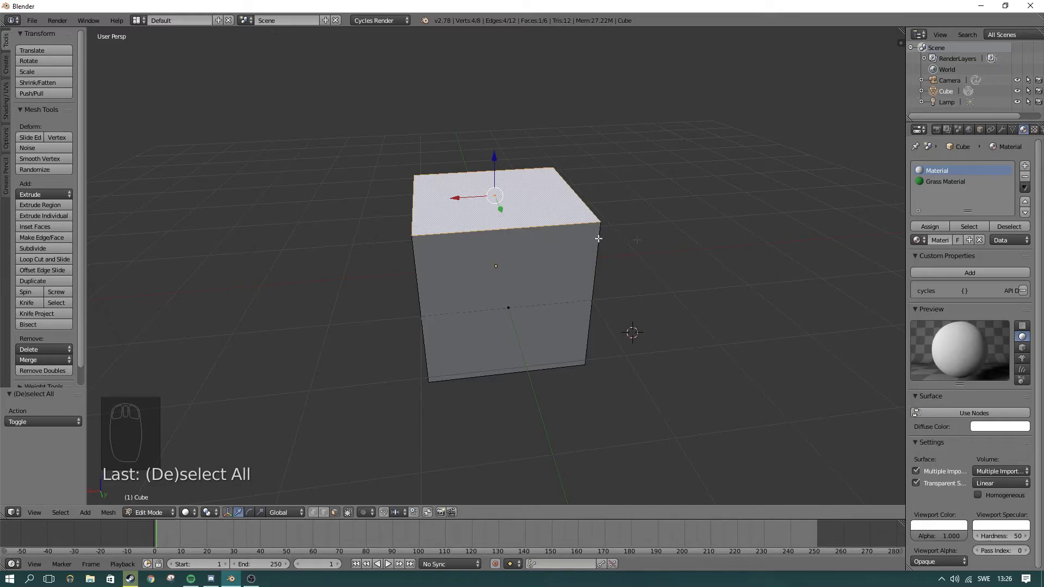
middle_click_drag(604, 271, 559, 288)
scroll(574, 273, "up", 4)
Assign the Grass Material to the selected top face and toggle Edit Mode to check it
left_click(944, 183)
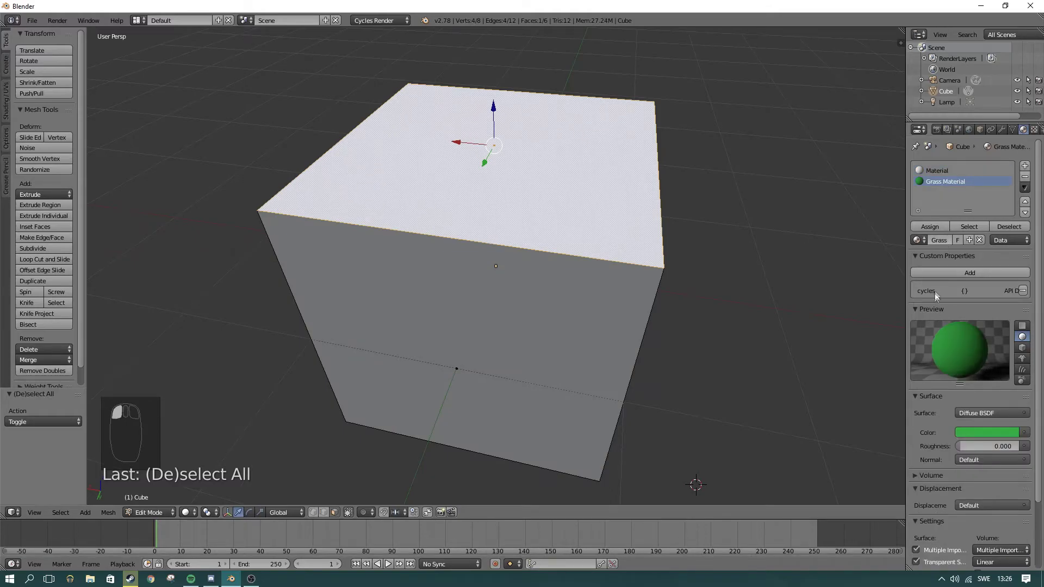
left_click(936, 224)
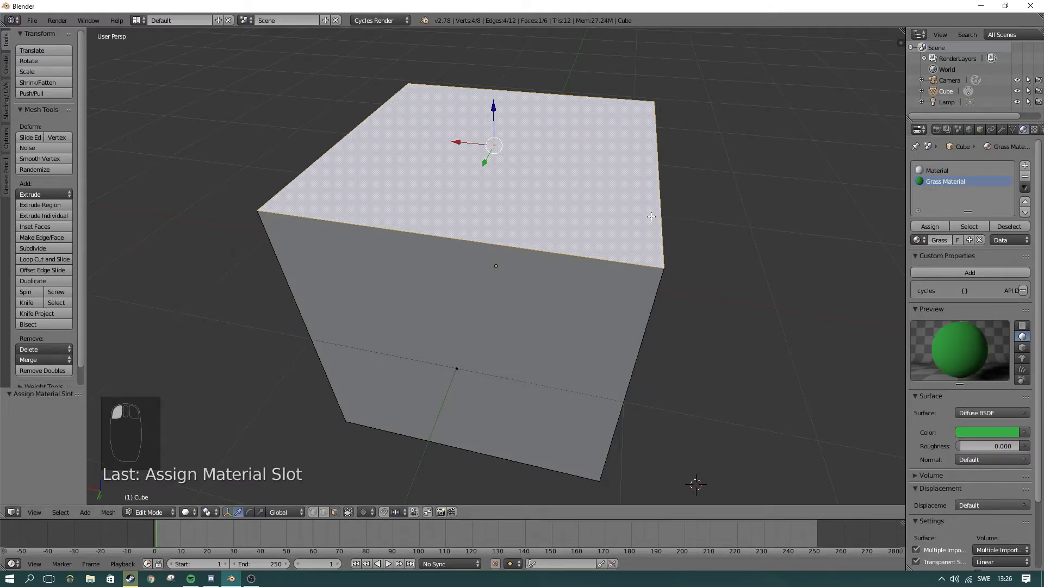
middle_click_drag(657, 224, 641, 228)
key("Tab")
key("Tab")
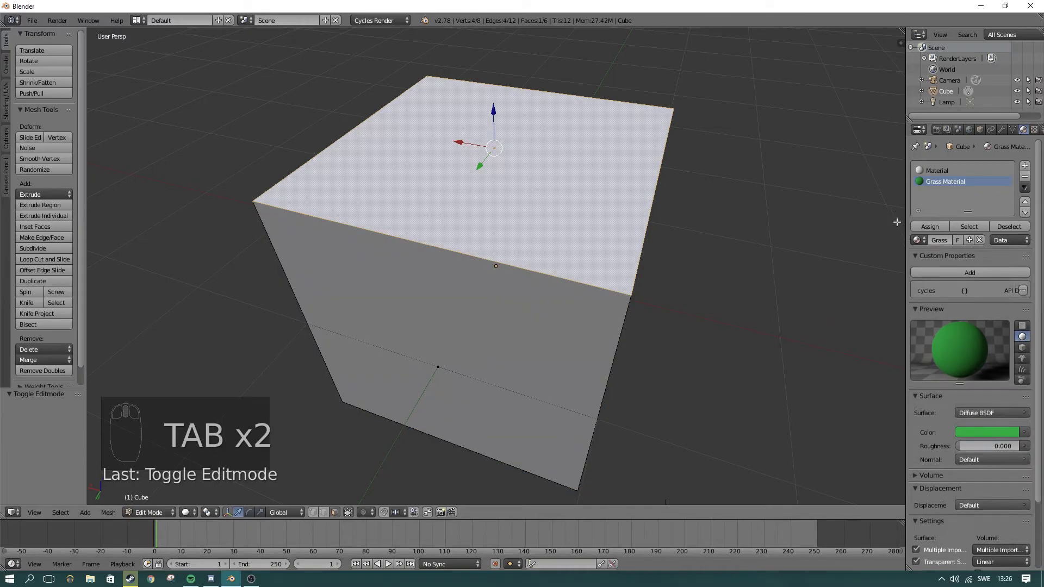
Undo the last change made in Object Mode and assign the Grass Material to the top face again in Edit Mode
middle_click_drag(688, 309, 678, 308)
key("Tab")
middle_click_drag(829, 256, 712, 247)
mouse_move(555, 190)
right_mouse_down()
mouse_move(547, 190)
mouse_move(556, 188)
right_mouse_up()
key("ctrl+z")
key("Tab")
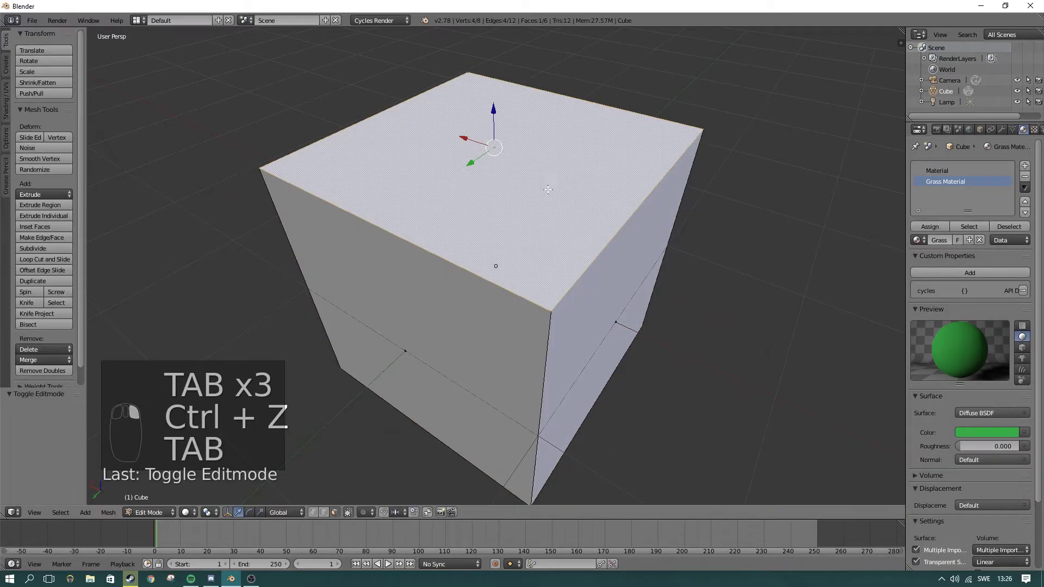
left_click(944, 227)
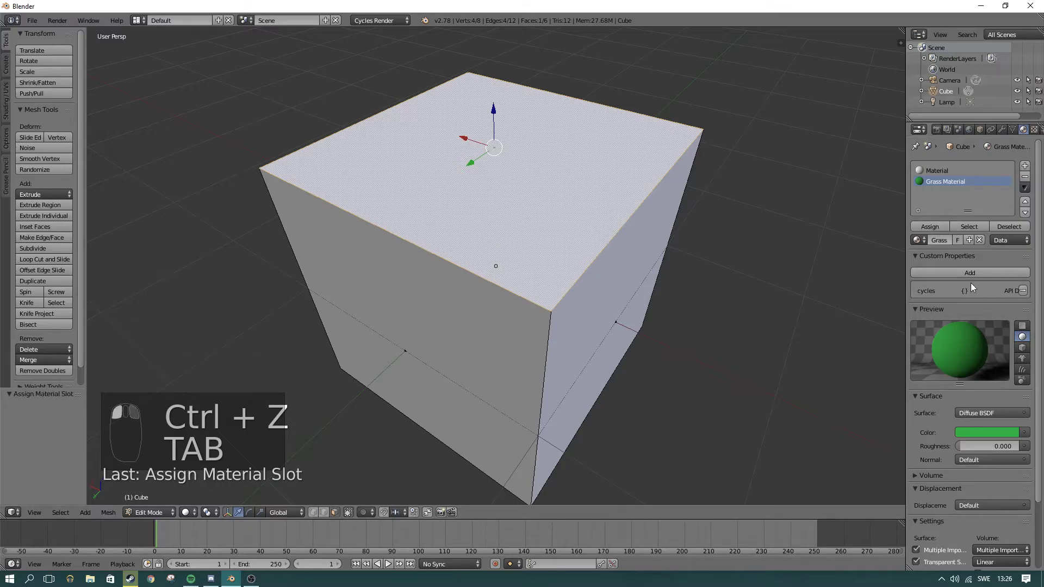
Set the Grass Material's viewport color by sampling the green from its preview sphere with the eyedropper
scroll(993, 416, "down", 3)
mouse_move(977, 381)
left_mouse_down()
mouse_move(1041, 382)
mouse_move(960, 382)
left_mouse_up()
scroll(980, 462, "down", 1)
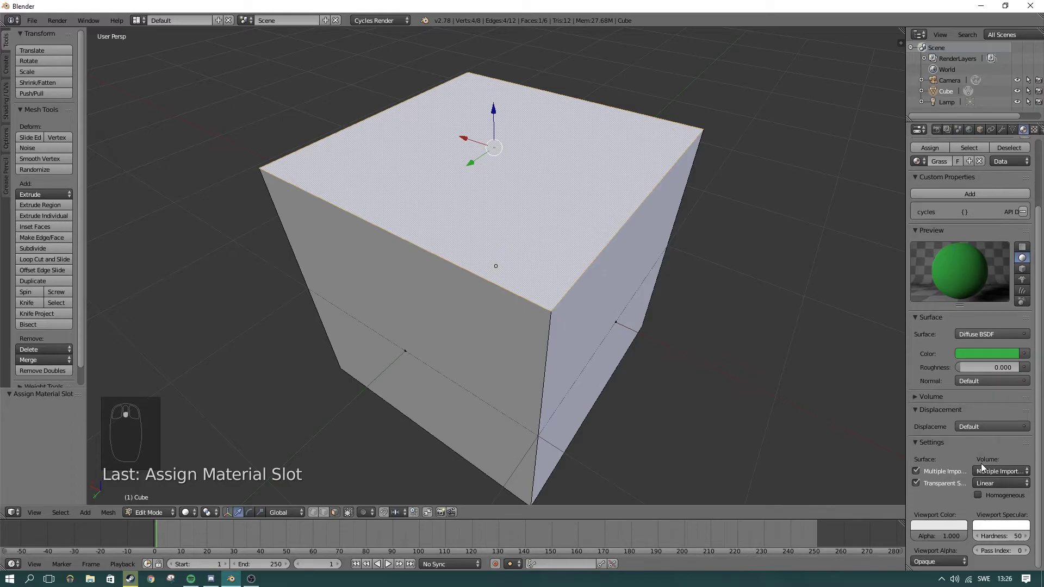
left_click(938, 525)
scroll(943, 359, "up", 4)
scroll(943, 375, "down", 4)
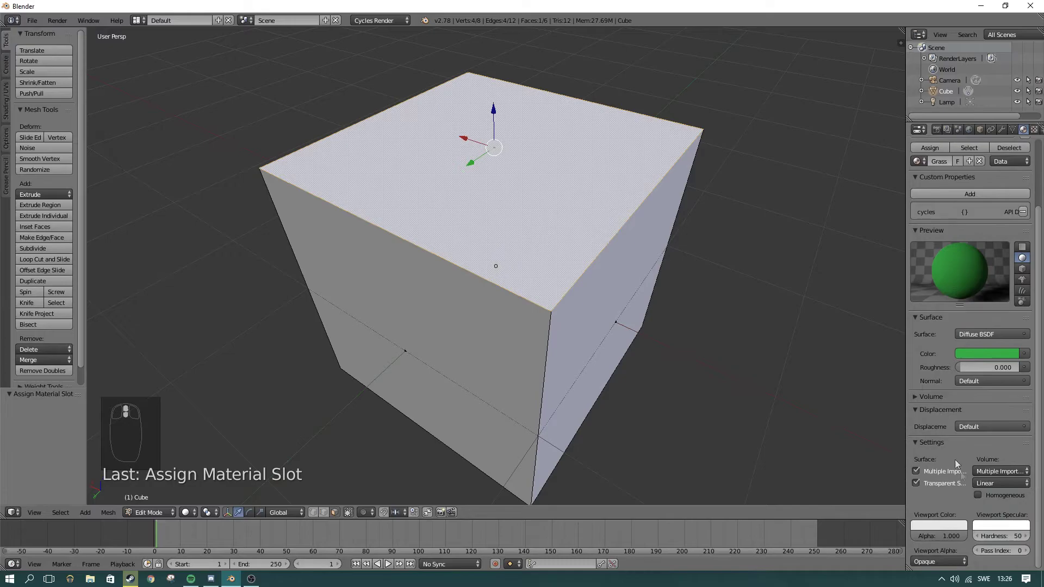
left_click(941, 523)
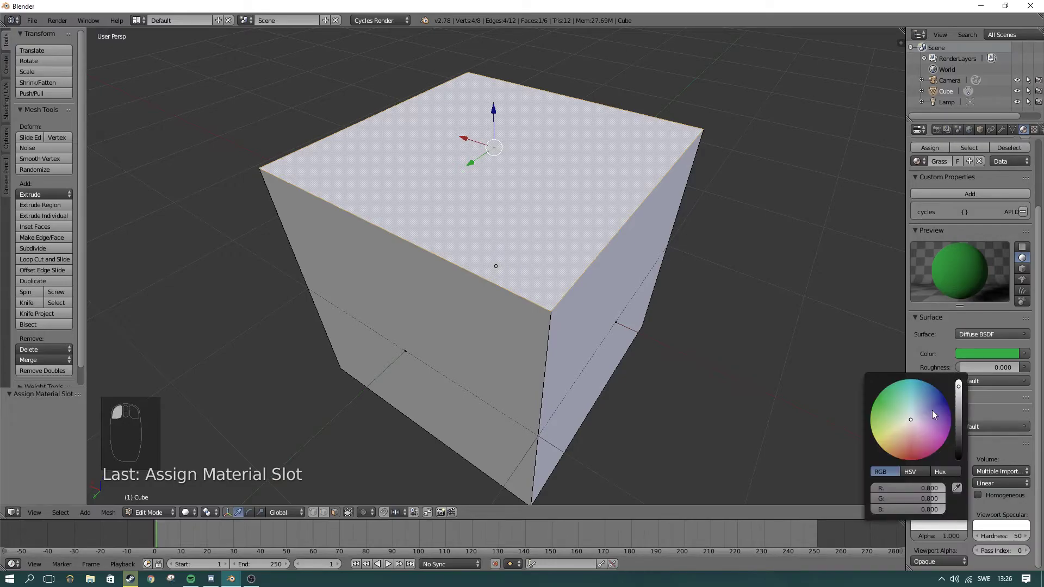
left_click(956, 487)
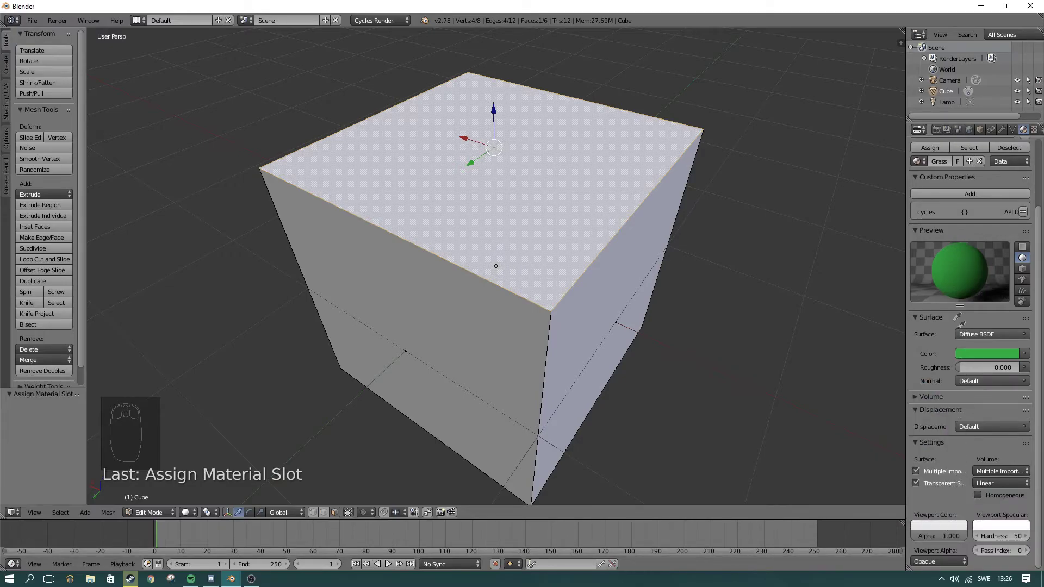
left_click(958, 261)
Select all four side faces of the cube together, leaving the green top face out of the selection
middle_click_drag(788, 219, 587, 210)
middle_click_drag(562, 249, 680, 258)
scroll(531, 221, "up", 4)
scroll(531, 222, "down", 8)
right_click(462, 289)
middle_click_drag(630, 329, 513, 321)
right_click(514, 322)
middle_click_drag(674, 322, 519, 282)
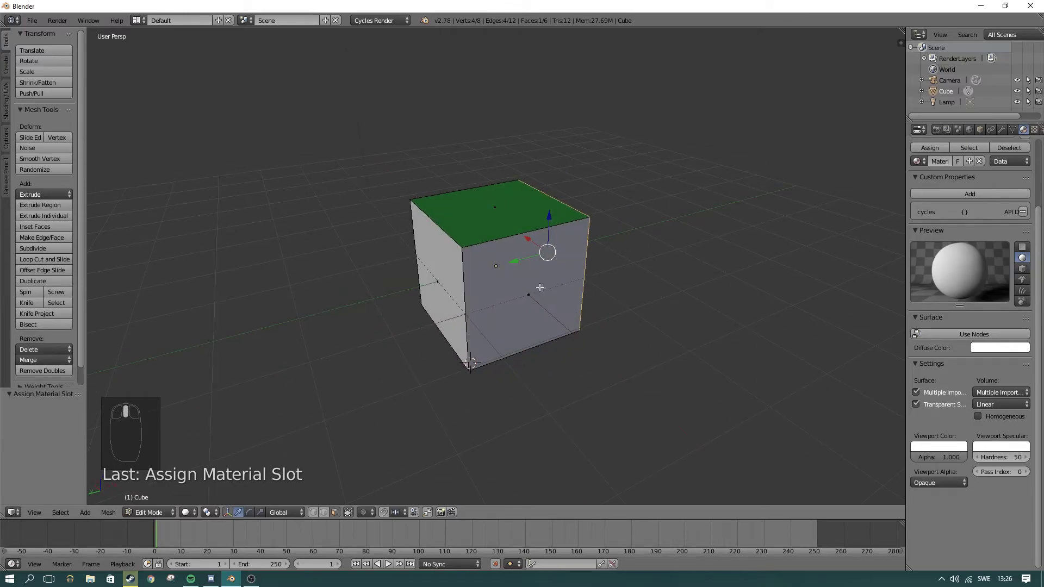
right_click(491, 288, "shift")
right_click(447, 286, "shift")
middle_click_drag(514, 321, 459, 298)
right_click(429, 262, "shift")
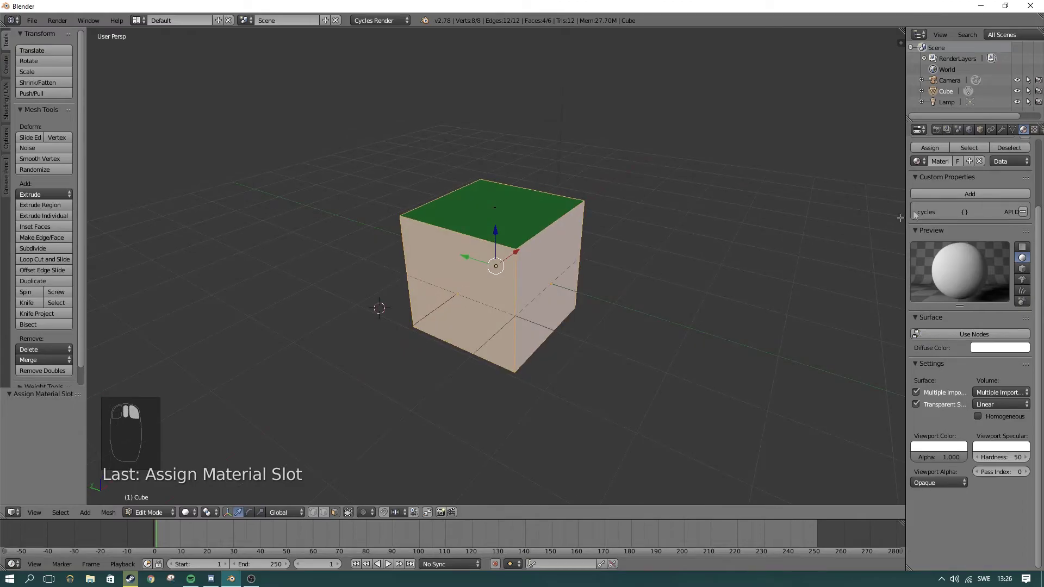
Set the first material's diffuse color to dark brown (R 0.147, G 0.080, B 0.041) and assign it to the selected side faces
scroll(988, 243, "up", 4)
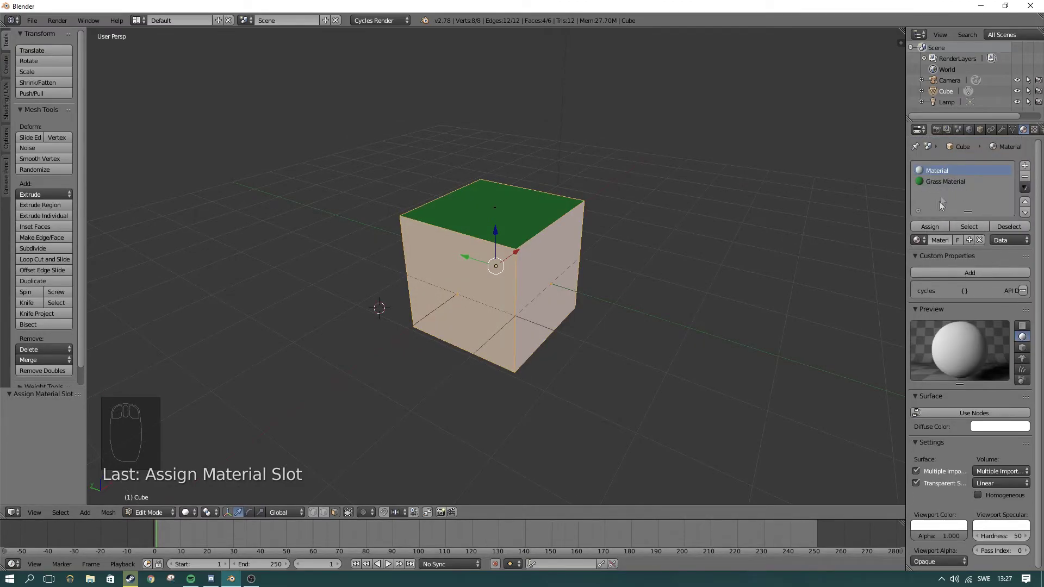
left_click(995, 428)
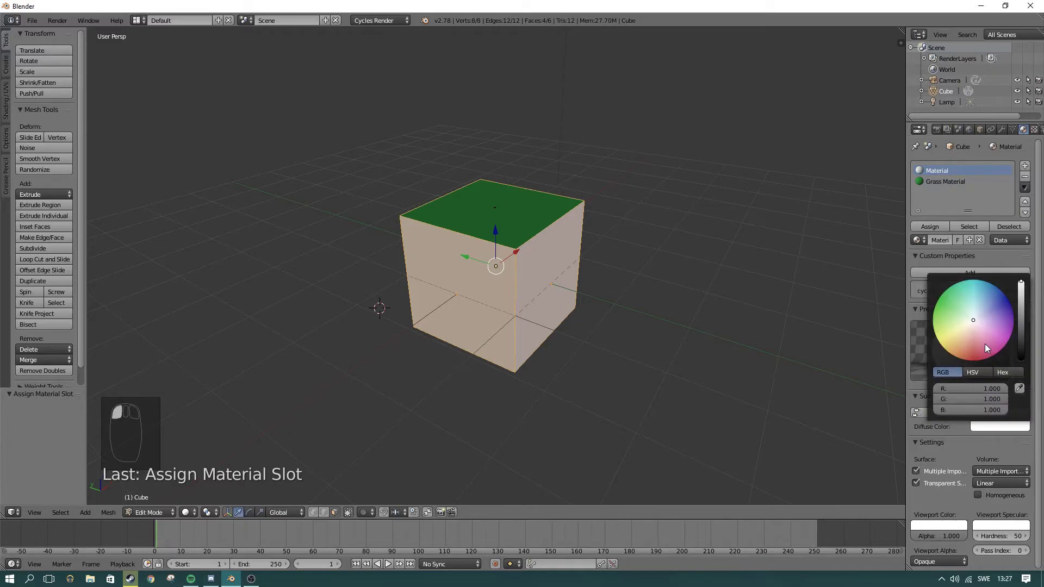
mouse_move(972, 322)
left_mouse_down()
mouse_move(956, 340)
mouse_move(968, 335)
left_mouse_up()
left_click_drag(1021, 294, 1021, 326)
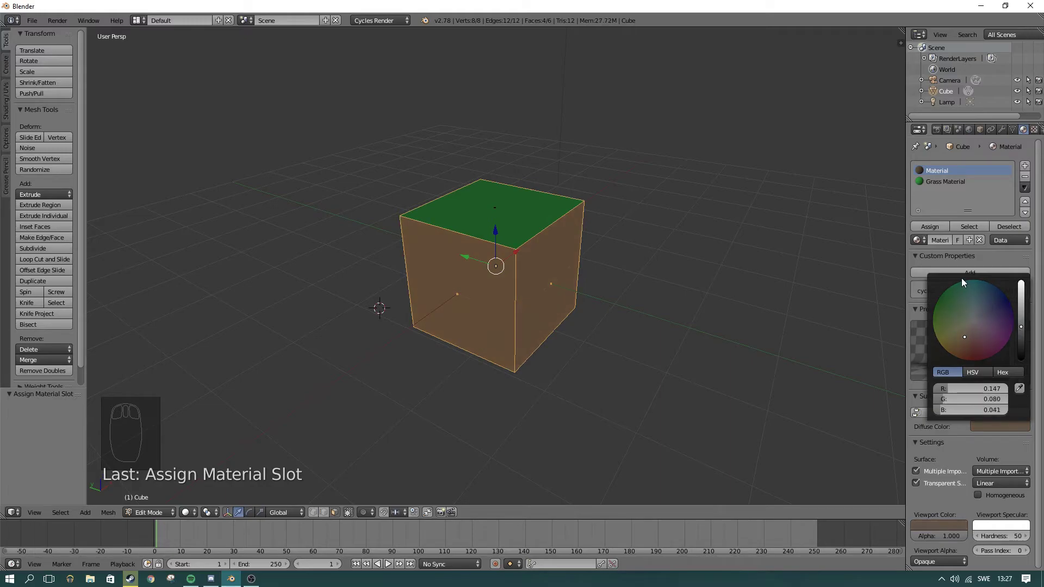
left_click(932, 227)
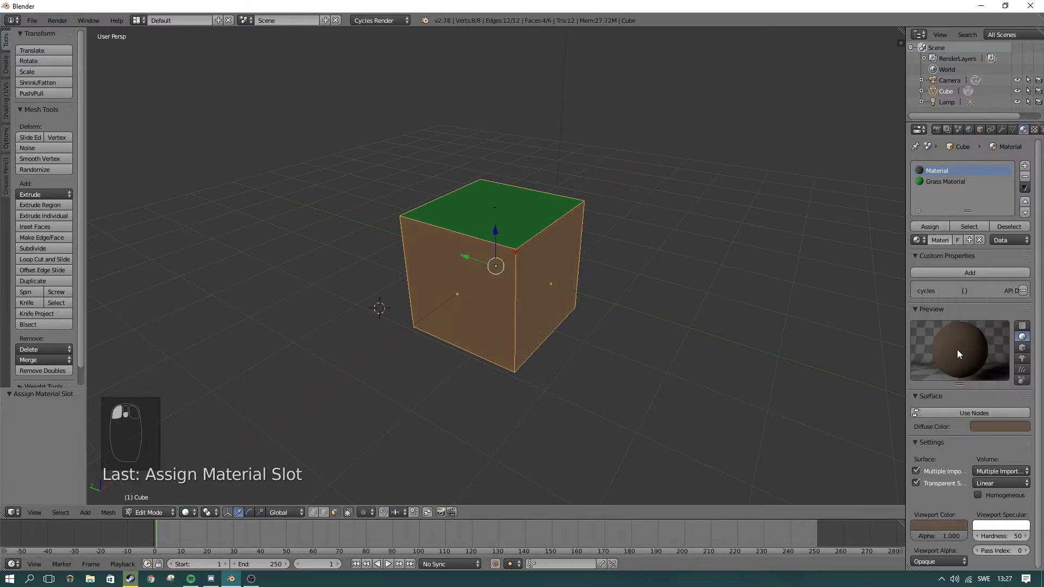
Check the green and brown cube in Object Mode from several angles and return to Edit Mode
key("Tab")
mouse_move(554, 278)
middle_mouse_down()
mouse_move(555, 312)
mouse_move(331, 310)
mouse_move(455, 384)
mouse_move(645, 312)
mouse_move(752, 335)
mouse_move(564, 299)
mouse_move(449, 303)
mouse_move(540, 286)
middle_mouse_up()
scroll(645, 312, "up", 4)
scroll(740, 333, "down", 6)
scroll(560, 299, "up", 3)
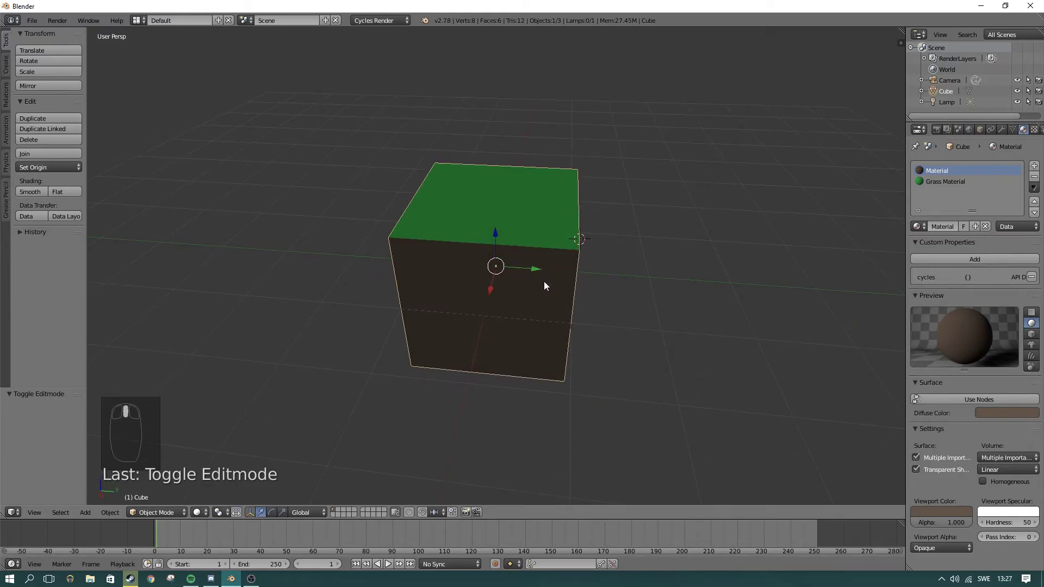
middle_click_drag(550, 213, 545, 287)
key("Tab")
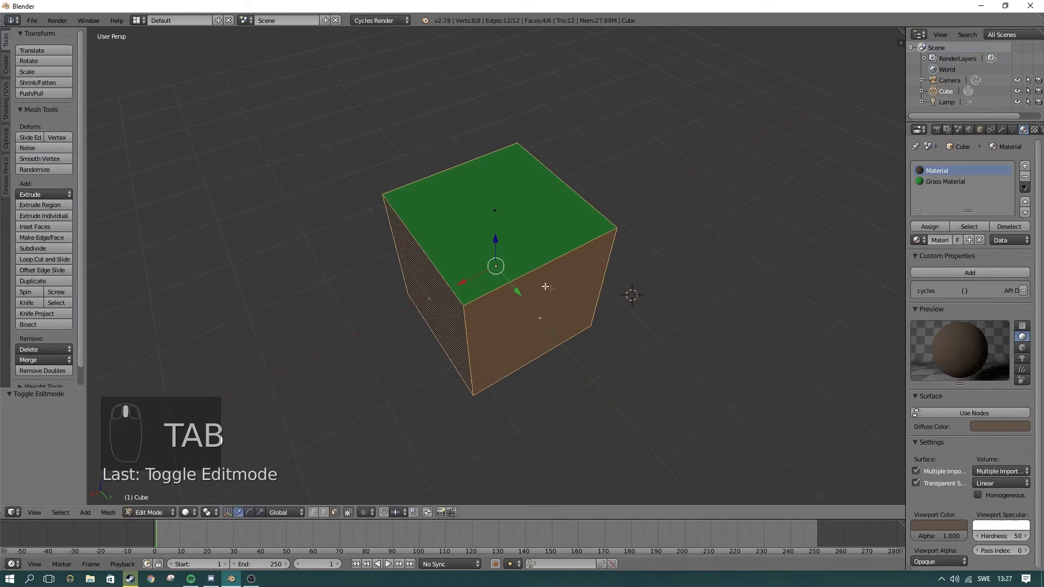
Select the cube's green top face and view it together with the brown side faces
middle_click_drag(462, 242, 500, 245)
right_click(501, 245)
middle_click_drag(492, 286, 625, 262)
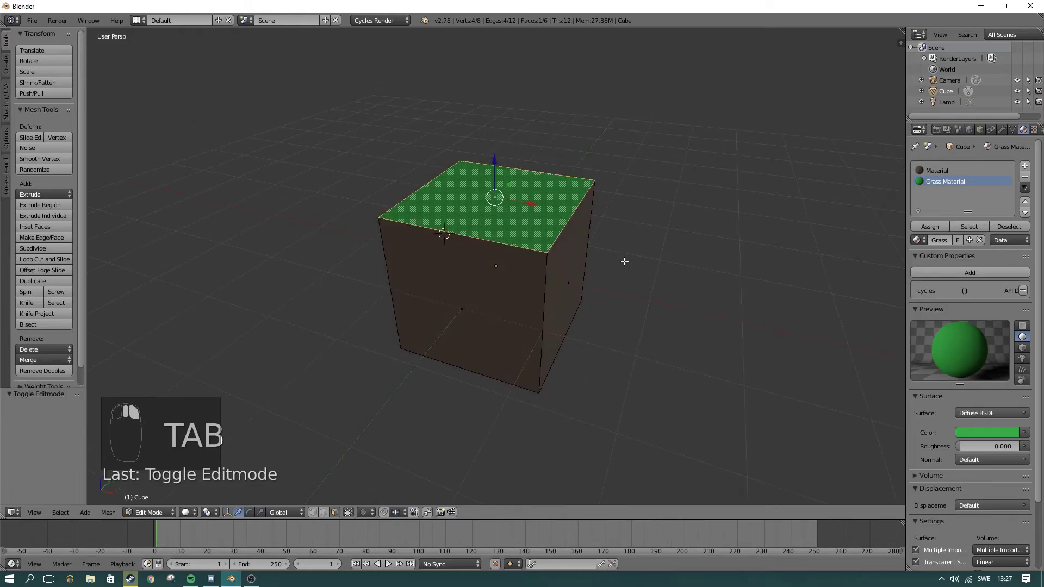
middle_click_drag(639, 297, 612, 289)
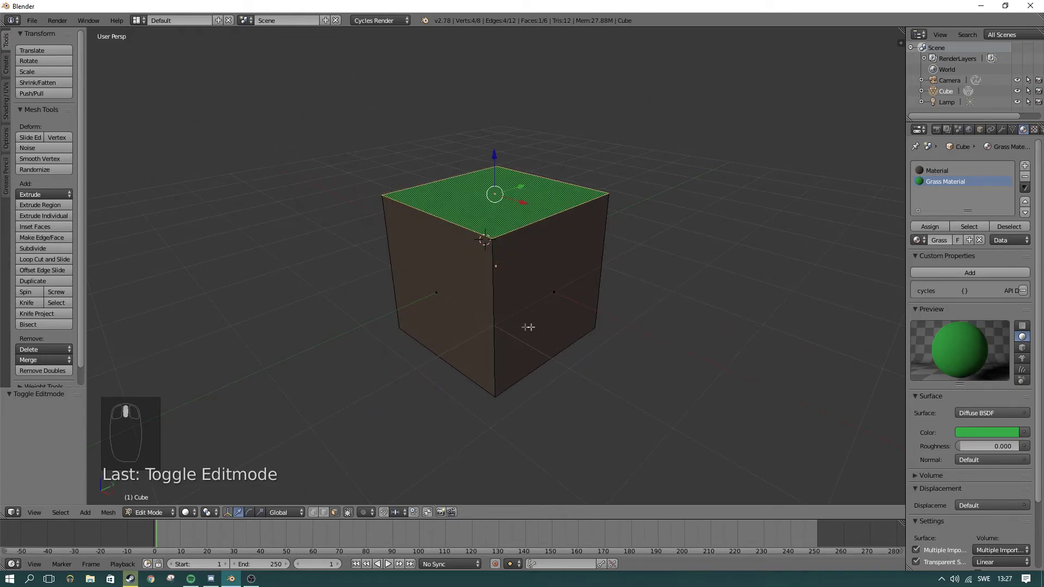
Select two of the cube's side faces in turn and split each one from the rest of the mesh
middle_click_drag(603, 326, 553, 316)
right_click(546, 298)
key("y")
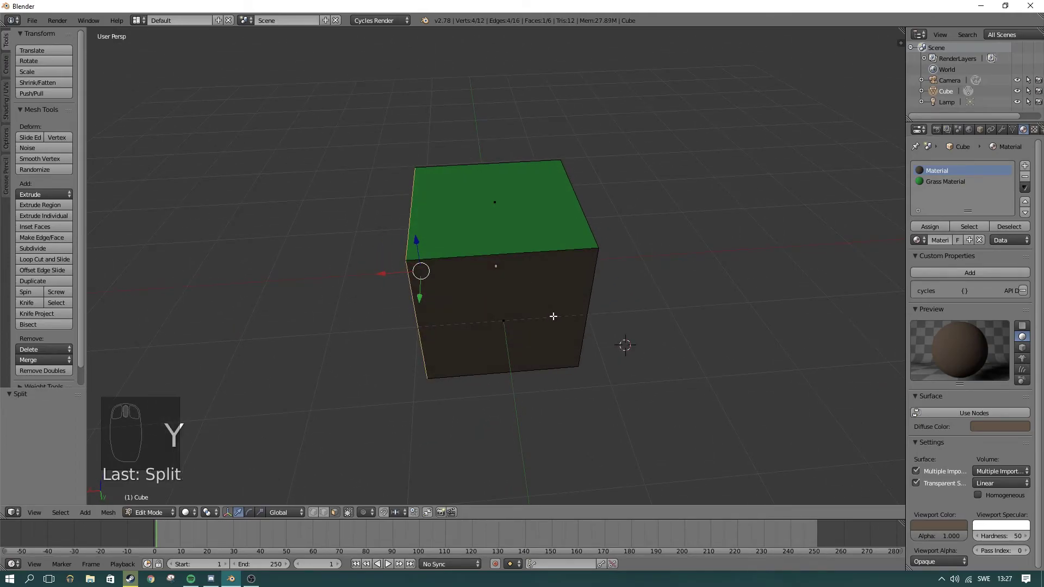
key("y")
middle_click_drag(553, 315, 510, 303)
middle_click_drag(426, 296, 565, 311)
middle_click_drag(634, 301, 584, 336)
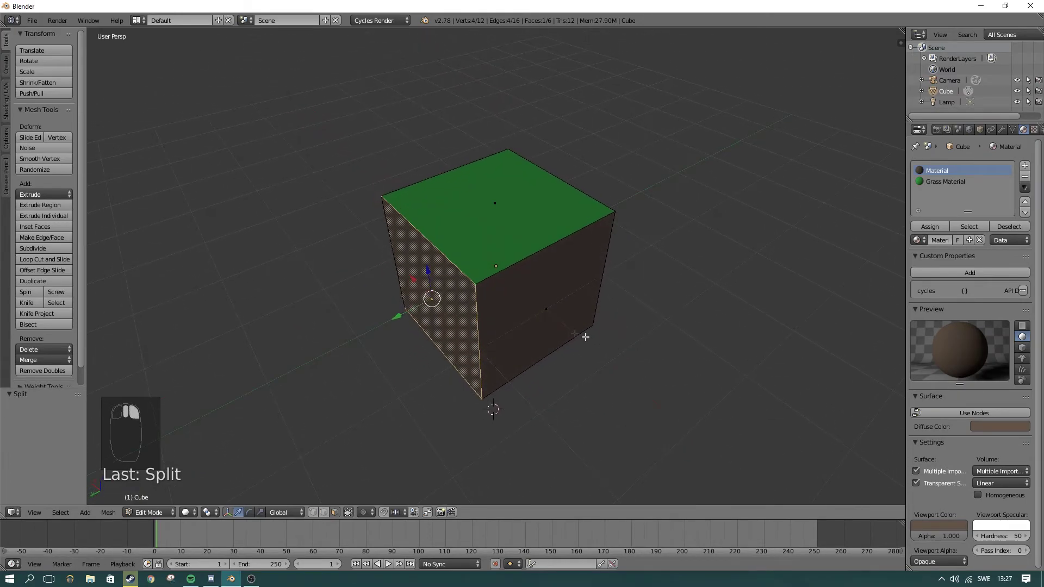
right_click(574, 323)
key("y")
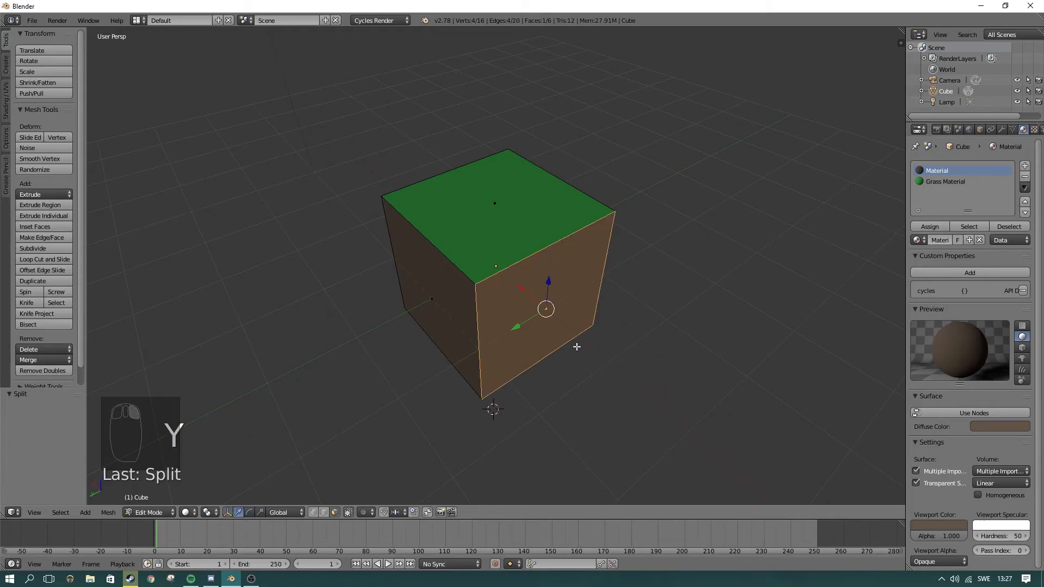
Try stretching the second split side face along the global Y axis, and undo the scaling
key("x")
left_click(692, 272)
key("s")
key("y")
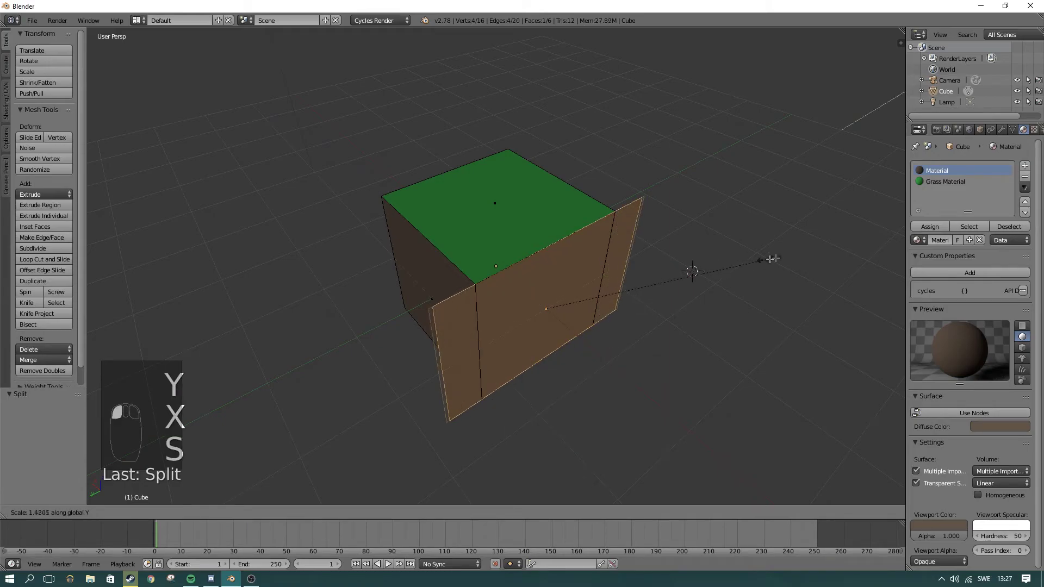
left_click(803, 256)
key("ctrl+z")
Select another side face and try scaling it, first freely and once more along the global Y axis, cancelling both attempts
middle_click_drag(471, 301, 564, 328)
right_click(564, 329)
middle_click_drag(699, 365, 759, 327)
scroll(544, 300, "down", 3)
middle_click_drag(643, 328, 483, 324)
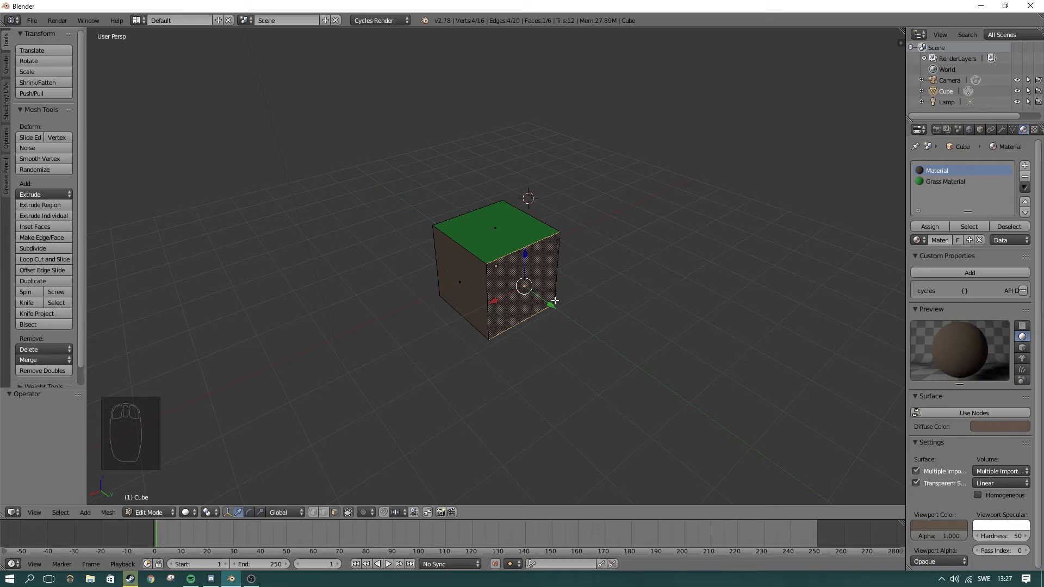
key("s")
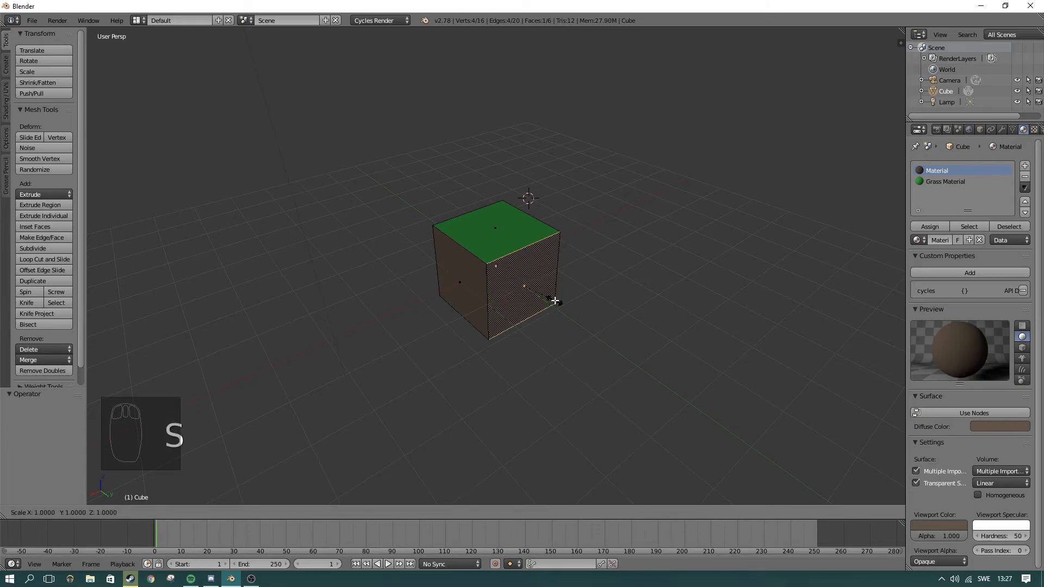
right_click(555, 300)
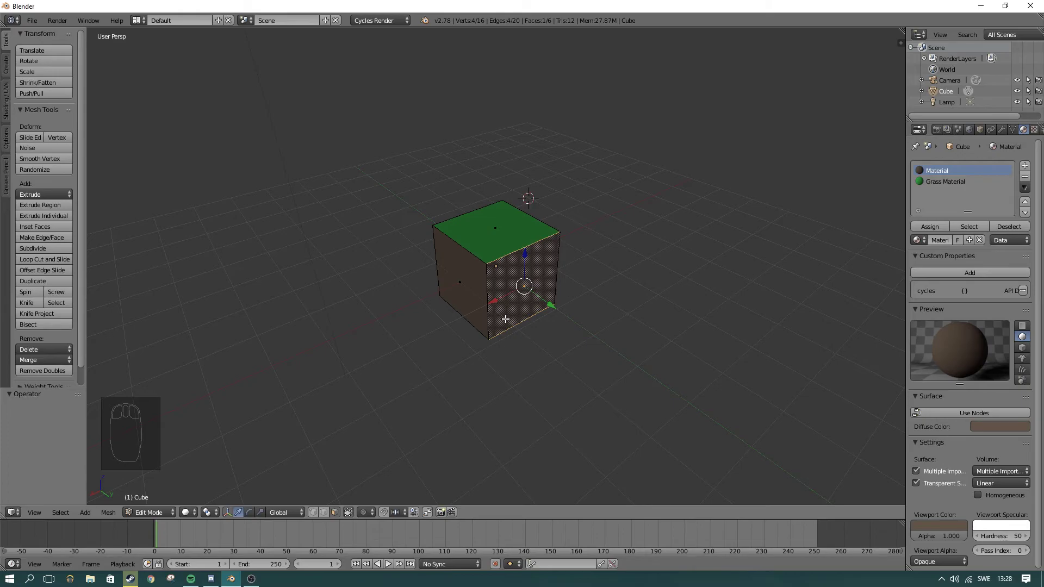
key("s")
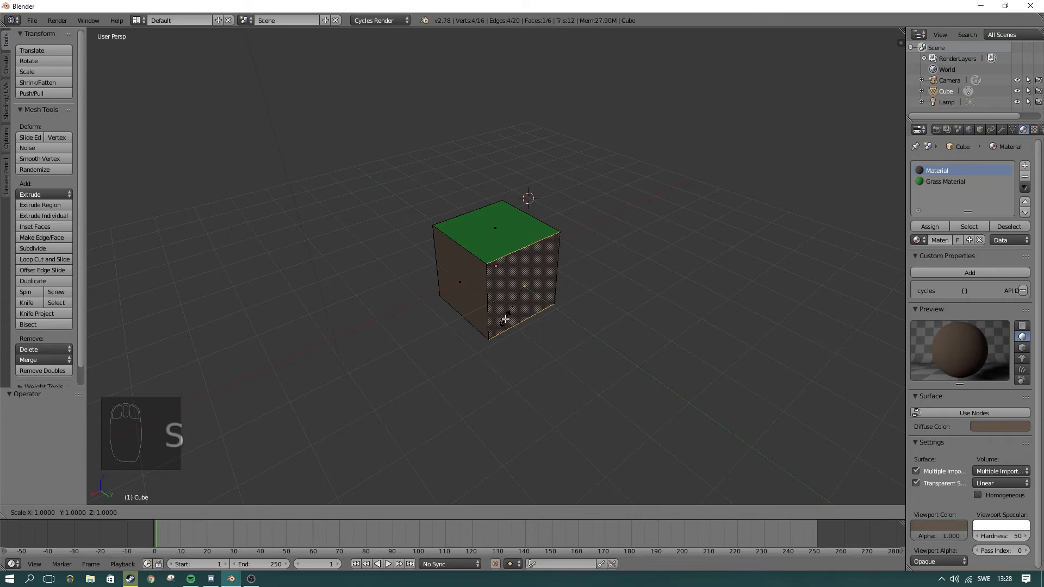
key("y")
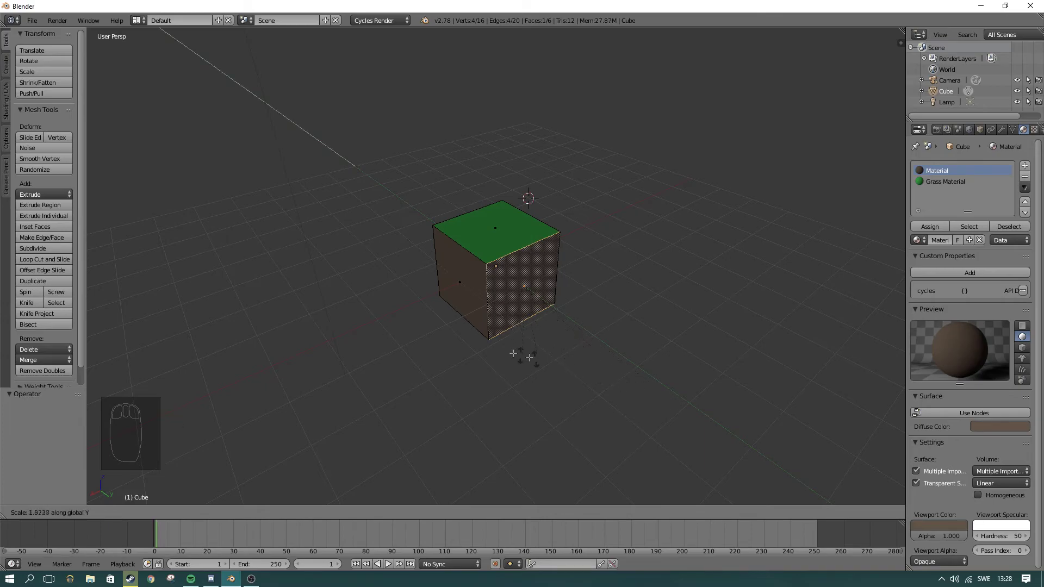
right_click(560, 325)
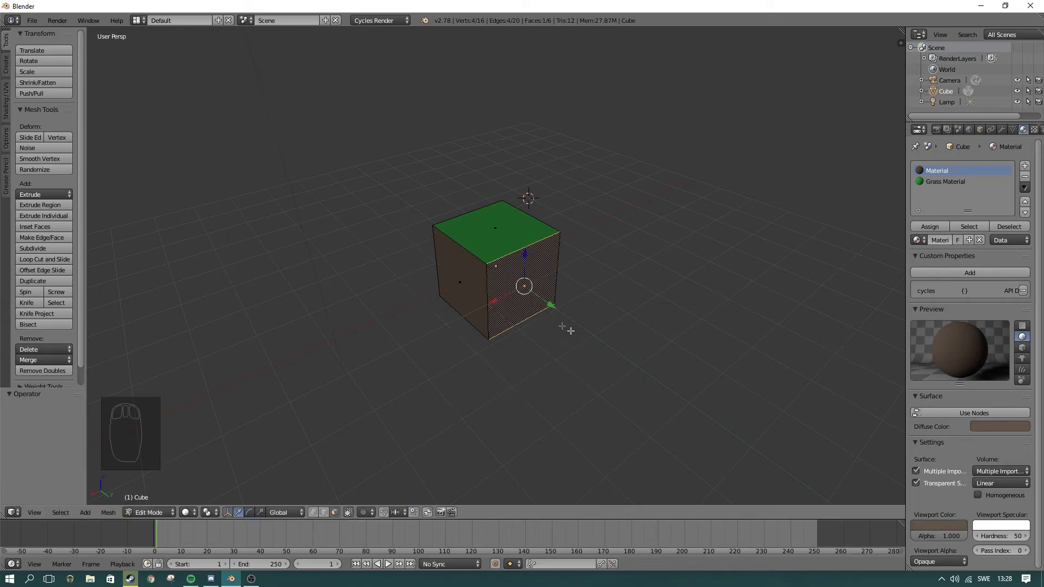
Try extruding a side face by -1.811 along the X axis, and undo the extrusion
right_click(470, 304)
right_click(503, 303)
key("e")
left_click(580, 333)
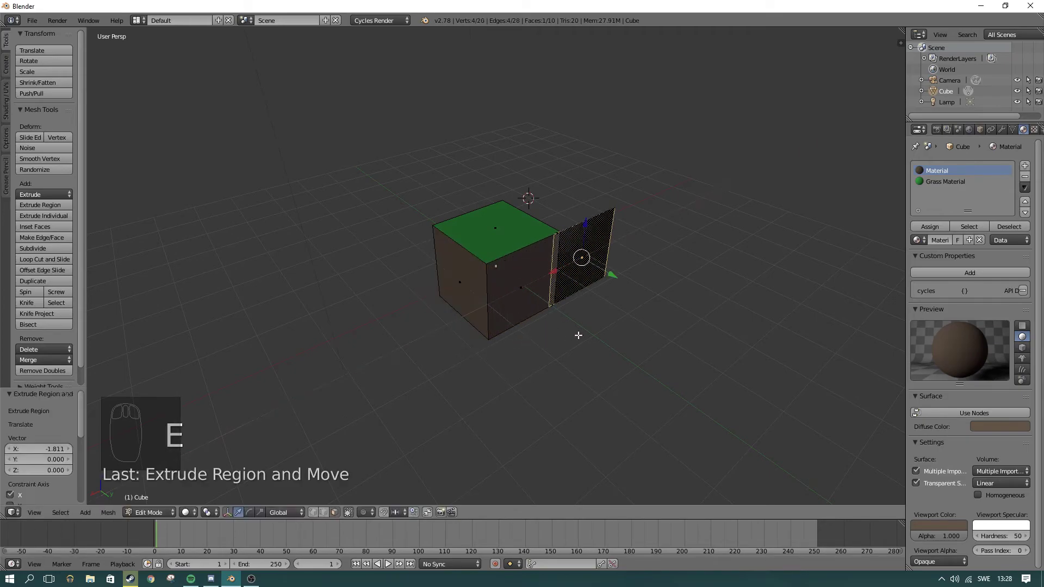
key("ctrl+z")
Deselect everything and select the side face that points along the Y axis
key("a")
right_click(530, 284)
middle_click_drag(559, 343, 599, 325)
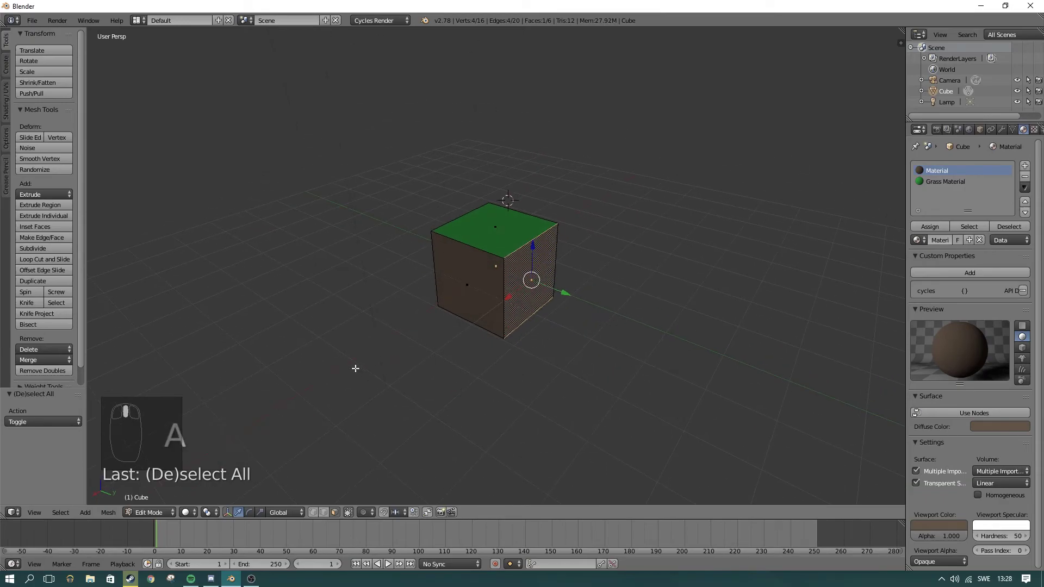
middle_click_drag(369, 381, 437, 393)
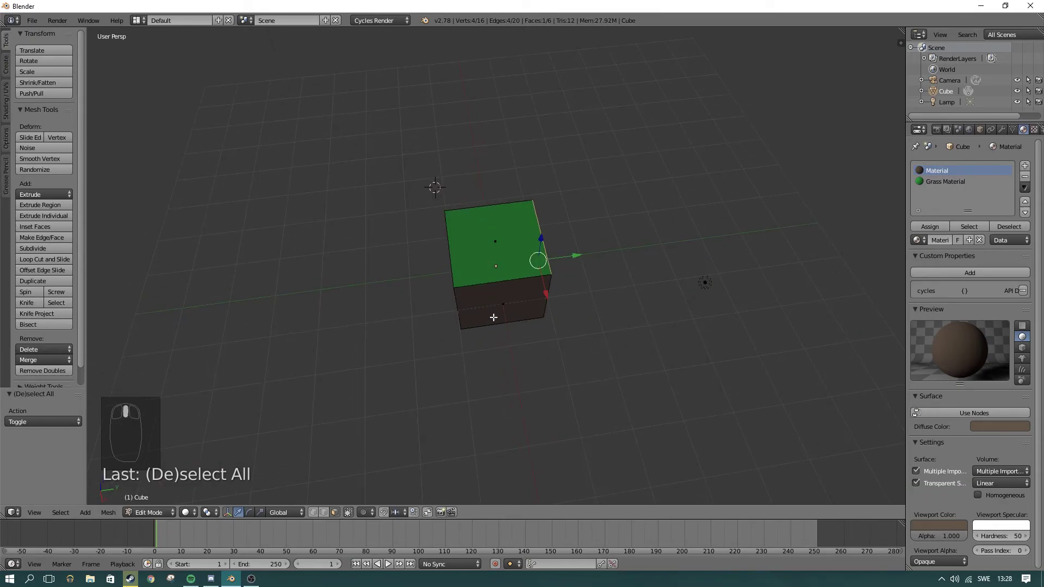
Select the whole mesh, try scaling it by 3.305 along the global Y axis, and undo the resize
key("a")
key("a")
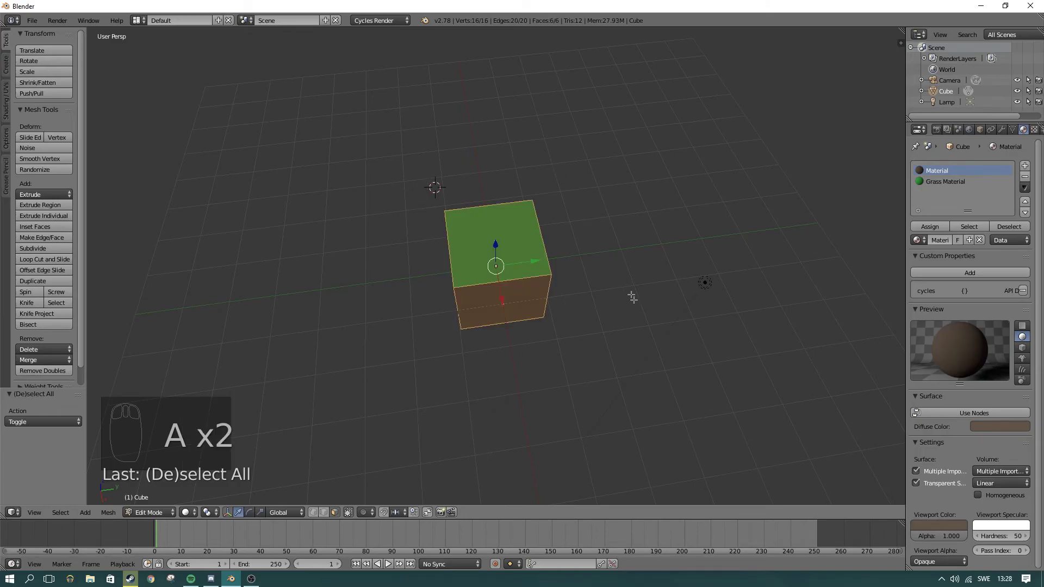
middle_click_drag(633, 298, 555, 276)
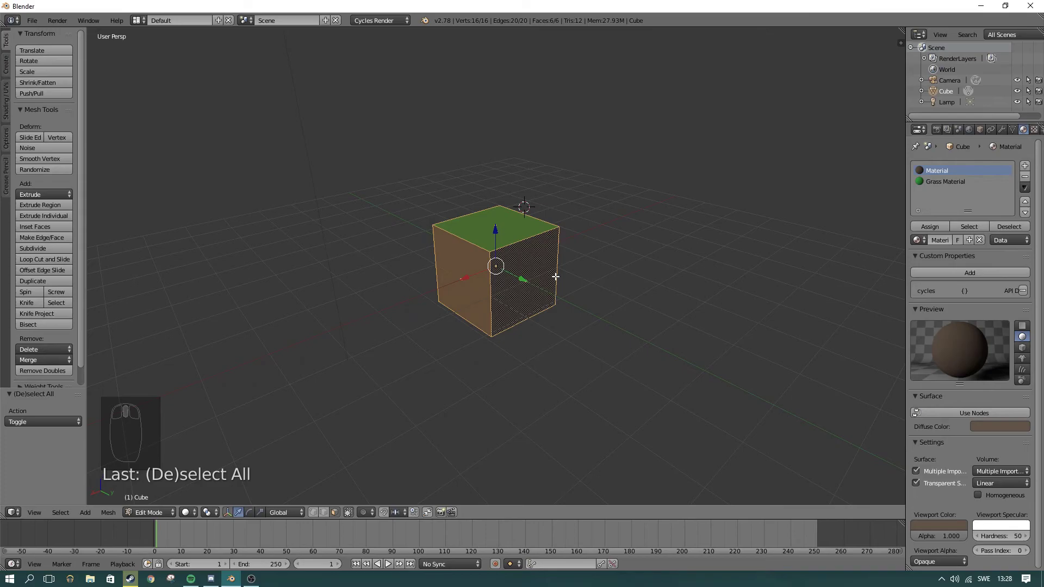
key("s")
key("y")
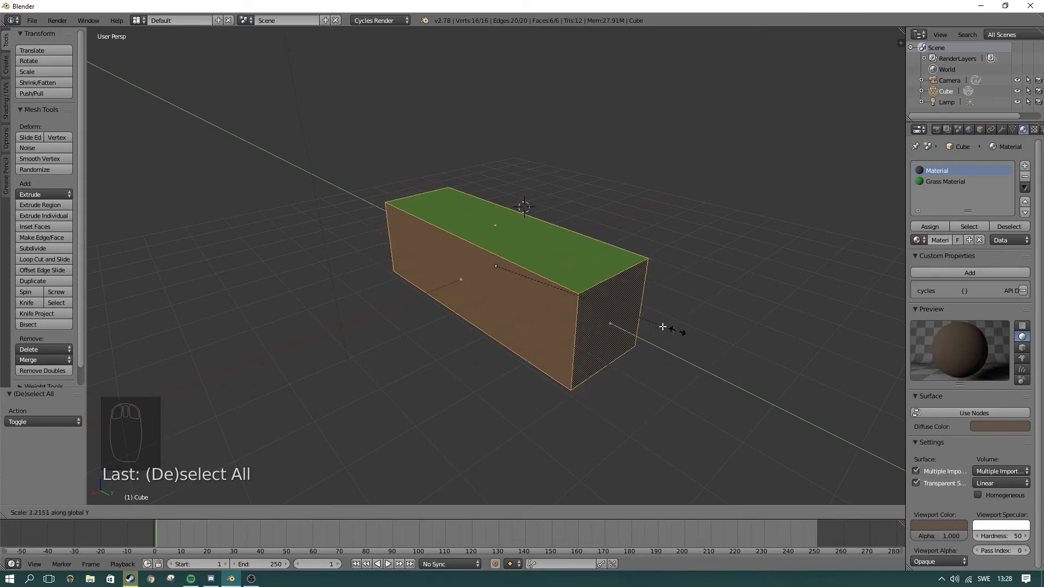
left_click(678, 347)
middle_click_drag(726, 344, 584, 343)
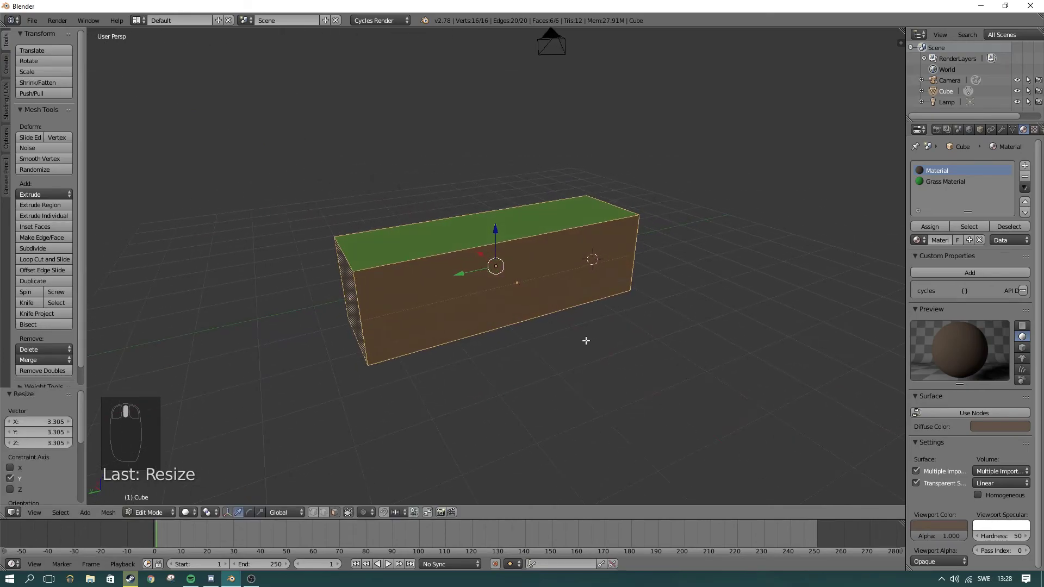
key("ctrl+z")
Try moving the side face outward along the Y axis and adjusting the selection further, undoing each attempt
right_click(454, 277)
middle_click_drag(501, 327, 559, 270)
left_click_drag(563, 277, 601, 289)
key("ctrl+z")
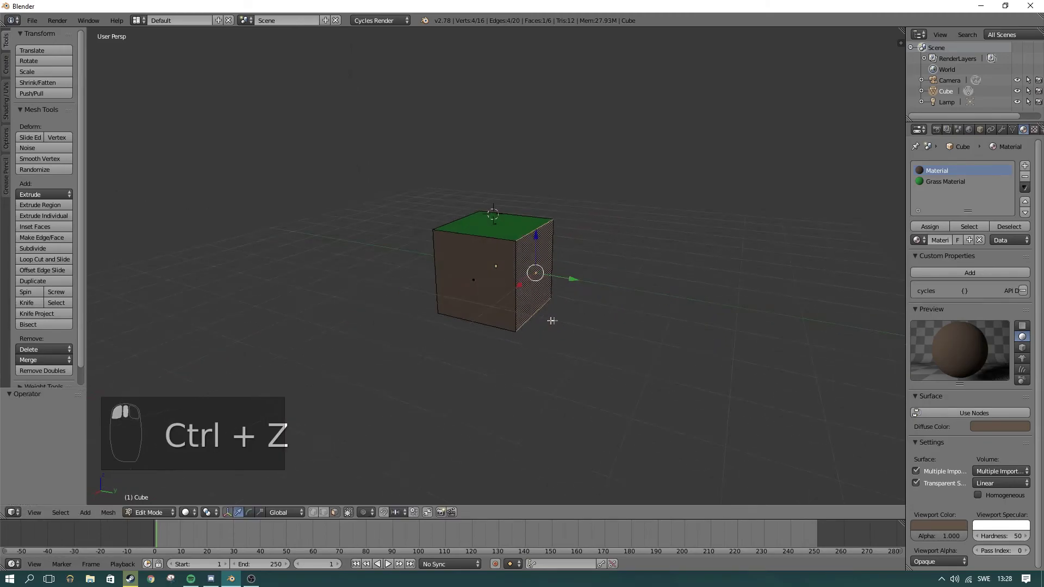
key("a")
left_click_drag(464, 300, 351, 397)
key("ctrl+z")
Select the cube's green top face and move it up 1.685 along the Z axis
middle_click_drag(486, 316, 613, 321)
right_click(506, 304)
middle_click_drag(529, 315, 631, 331)
right_click(467, 224)
left_click_drag(495, 192, 501, 118)
middle_click_drag(496, 268, 494, 217)
Examine the opening beside the split side faces from several angles, selecting the lower side face and the top face
scroll(617, 312, "up", 4)
scroll(527, 265, "up", 4)
scroll(494, 216, "down", 8)
middle_click_drag(513, 162, 550, 221)
scroll(549, 221, "up", 3)
right_click(554, 279)
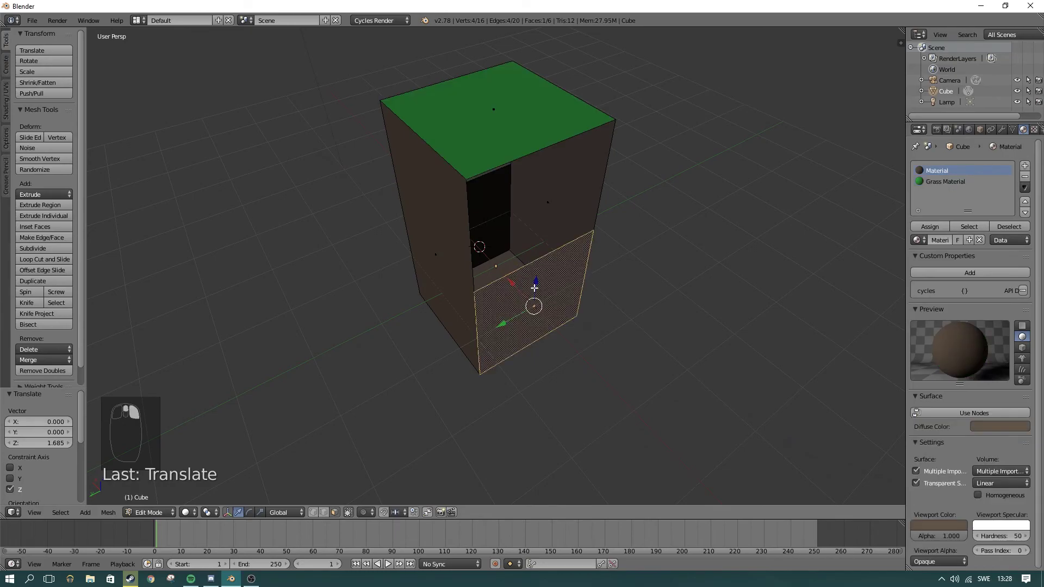
right_click(488, 141)
middle_click_drag(488, 142, 587, 275)
scroll(529, 257, "up", 4)
scroll(529, 259, "down", 11)
scroll(376, 236, "up", 5)
scroll(581, 275, "up", 1)
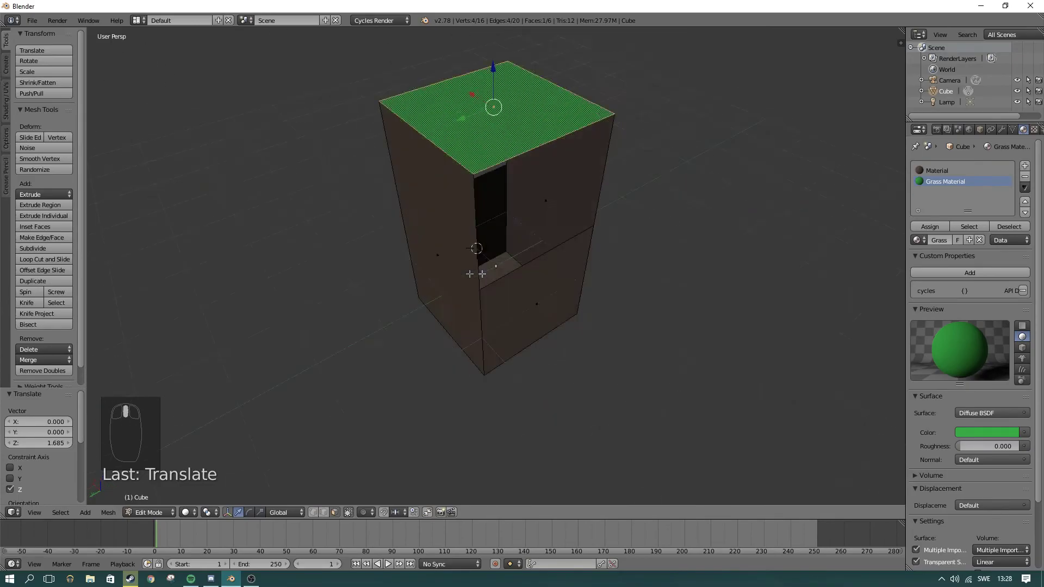
middle_click_drag(472, 275, 611, 278)
scroll(489, 264, "up", 2)
scroll(487, 263, "down", 5)
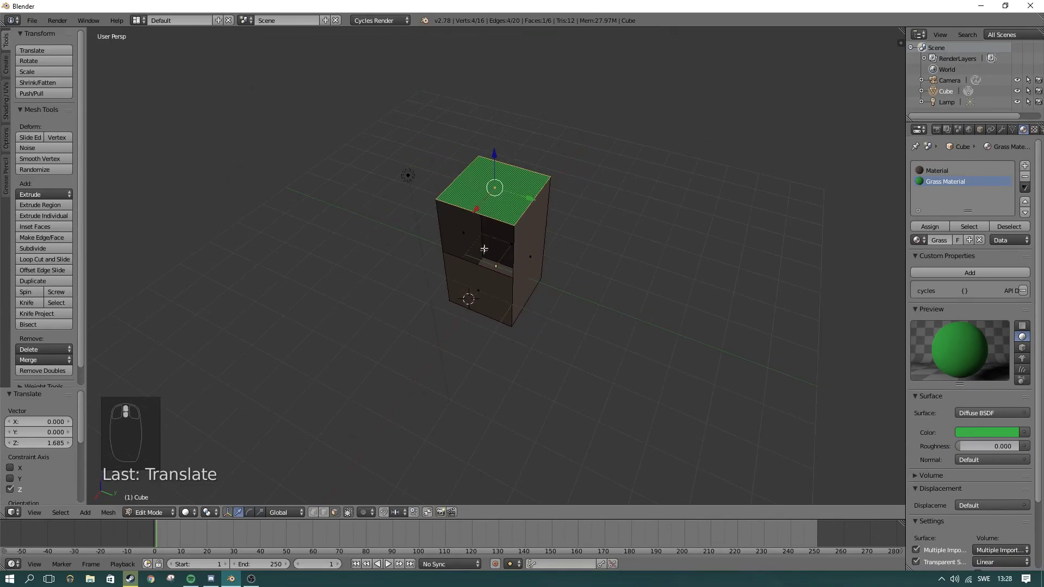
Undo the latest selection changes and the upward move of the cube's green top face
key("ctrl+z")
key("ctrl+z")
key("ctrl+z")
key("ctrl+z")
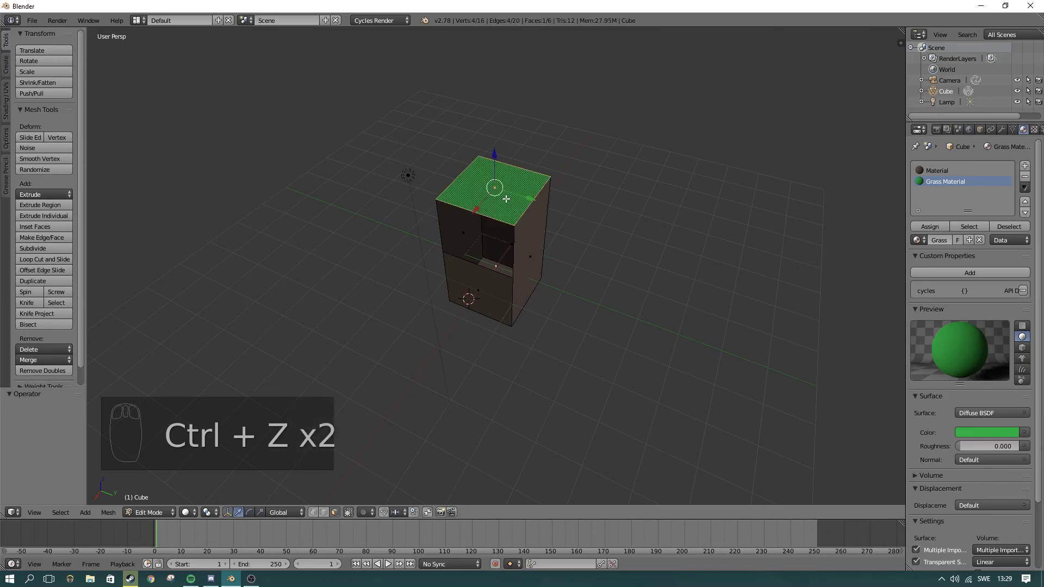
mouse_move(565, 283)
middle_mouse_down()
mouse_move(505, 298)
mouse_move(592, 296)
mouse_move(561, 288)
middle_mouse_up()
Select the whole mesh and scale it by 2.040 along the global X axis and 2.526 along the global Y axis
key("a")
key("a")
key("a")
key("s")
key("x")
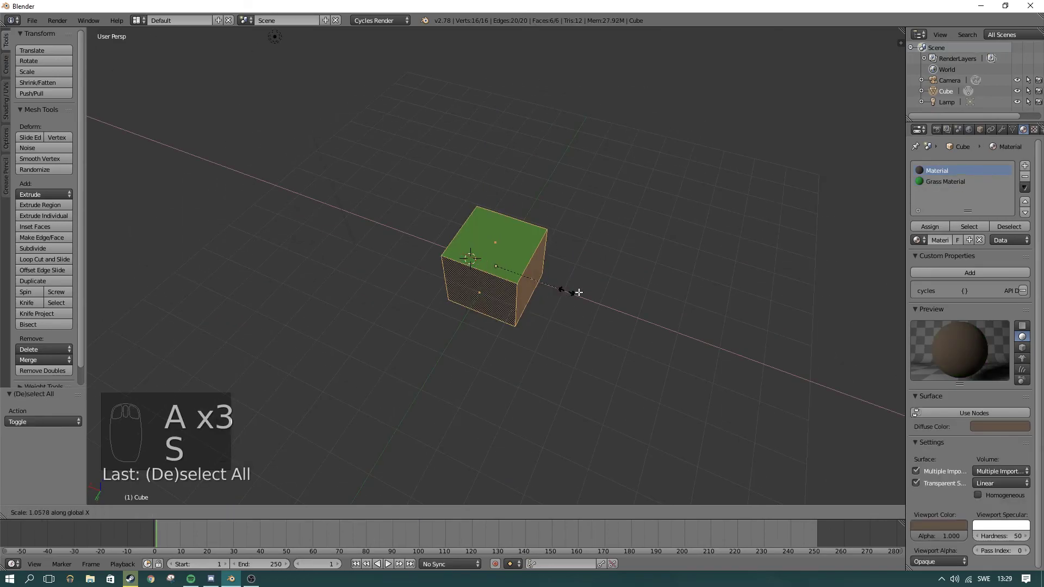
left_click(629, 322)
key("s")
key("y")
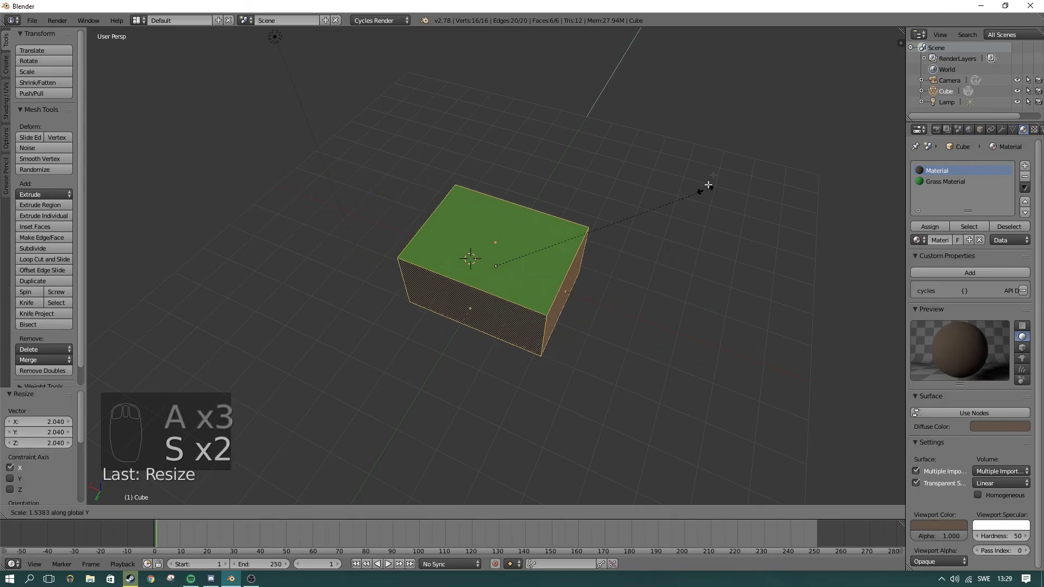
left_click(799, 469)
middle_click_drag(411, 255, 683, 247)
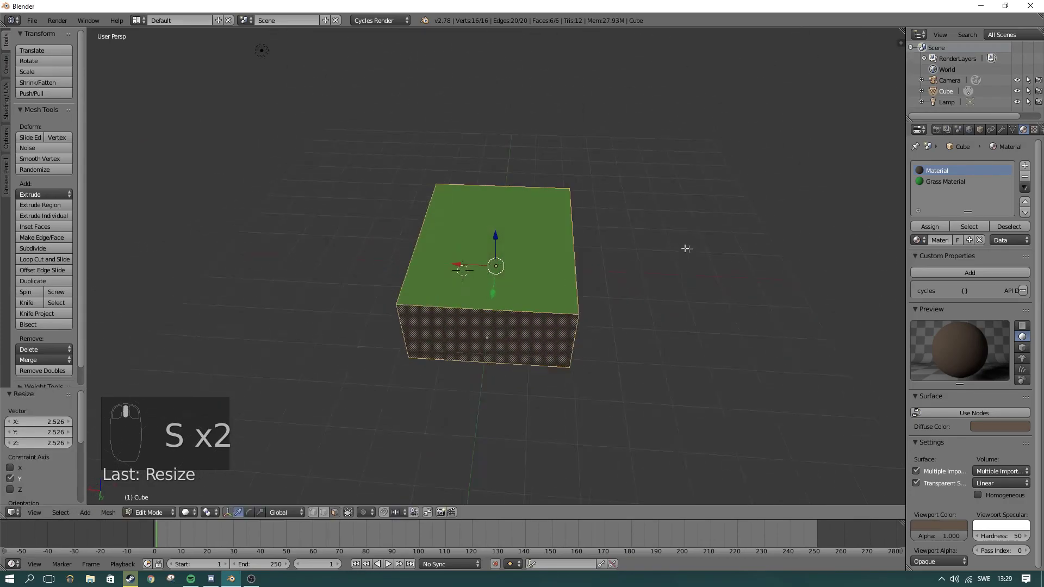
Undo the X and Y scaling of the whole mesh
key("ctrl+z")
key("ctrl+z")
key("ctrl+z")
scroll(573, 302, "up", 4)
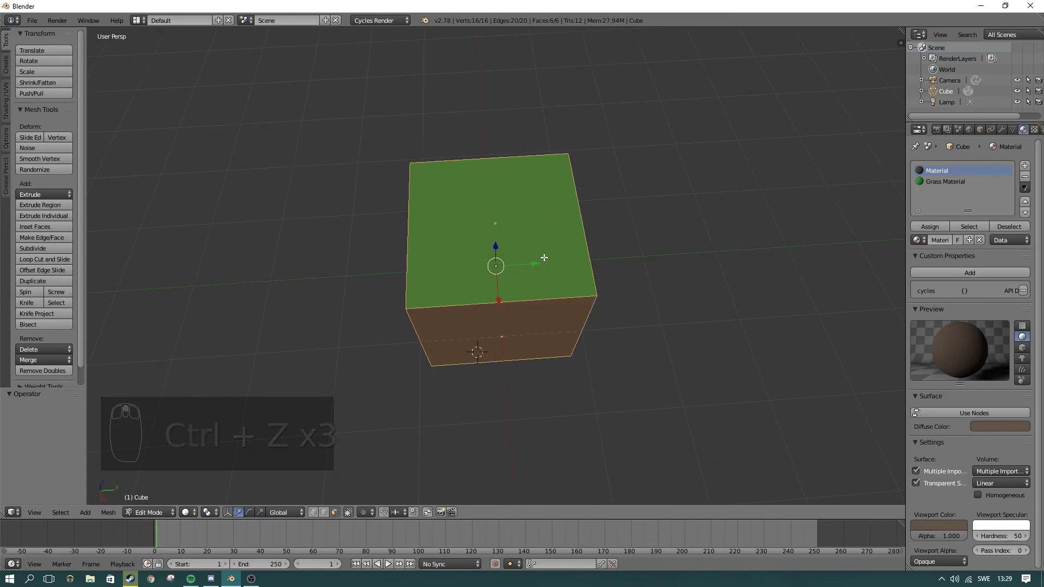
Activate layer 2 and select one brown side face of the cube
key("2")
middle_click_drag(580, 293, 462, 260)
scroll(466, 267, "down", 3)
right_click(467, 282)
middle_click_drag(569, 315, 657, 277)
scroll(657, 277, "up", 4)
scroll(656, 277, "down", 4)
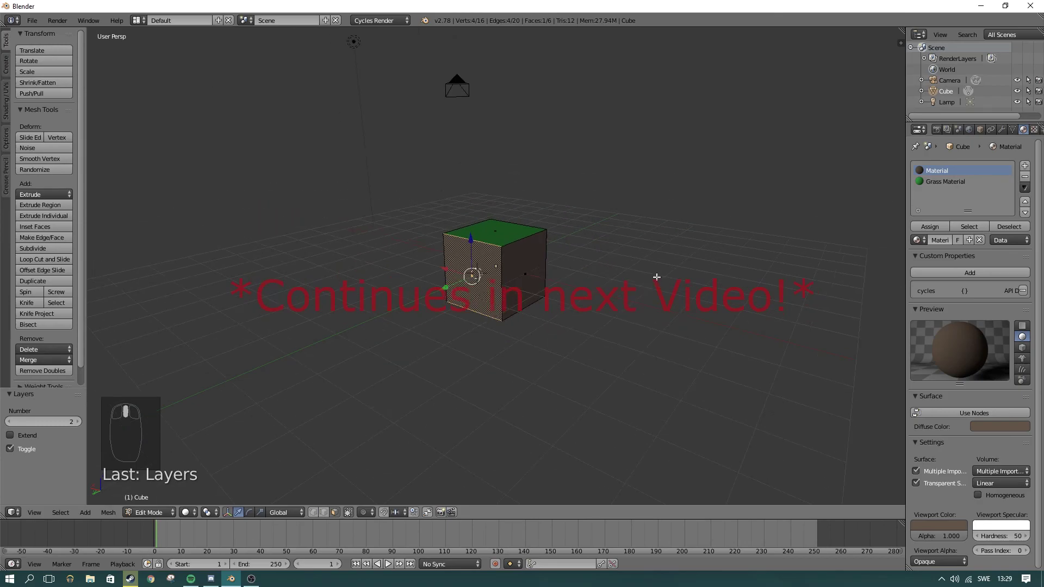
middle_click_drag(600, 322, 564, 328)
Select the green top face, try scaling it, undo the resize, and deselect everything
right_click(495, 237)
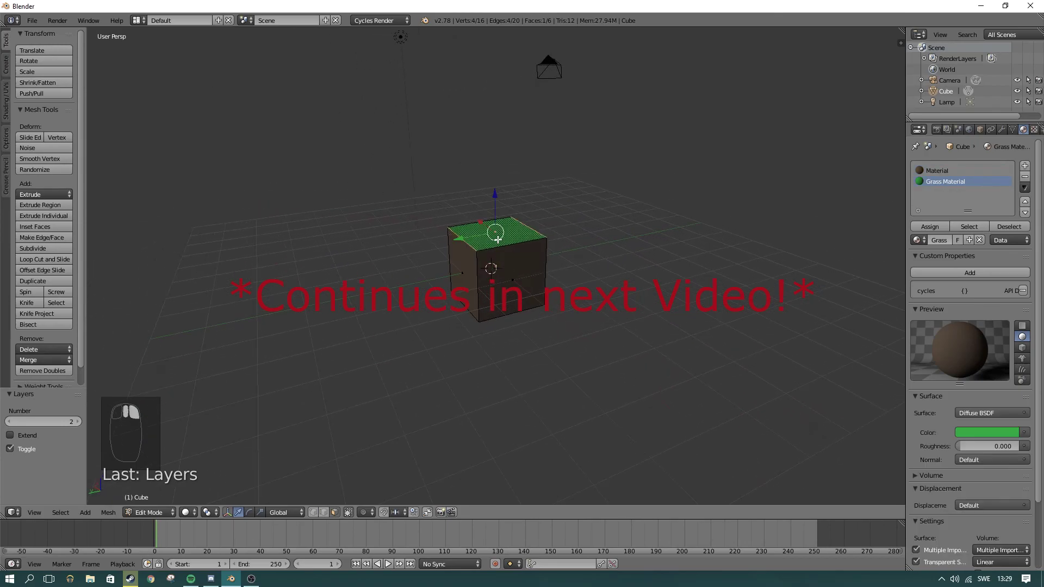
key("s")
left_click(524, 249)
key("ctrl+z")
key("a")
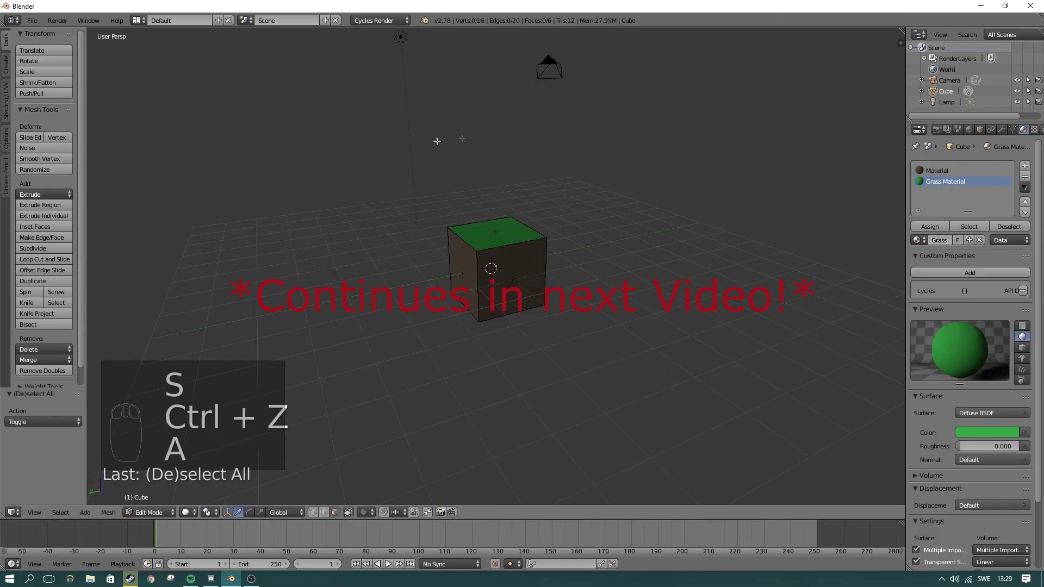
middle_click_drag(429, 249, 525, 269)
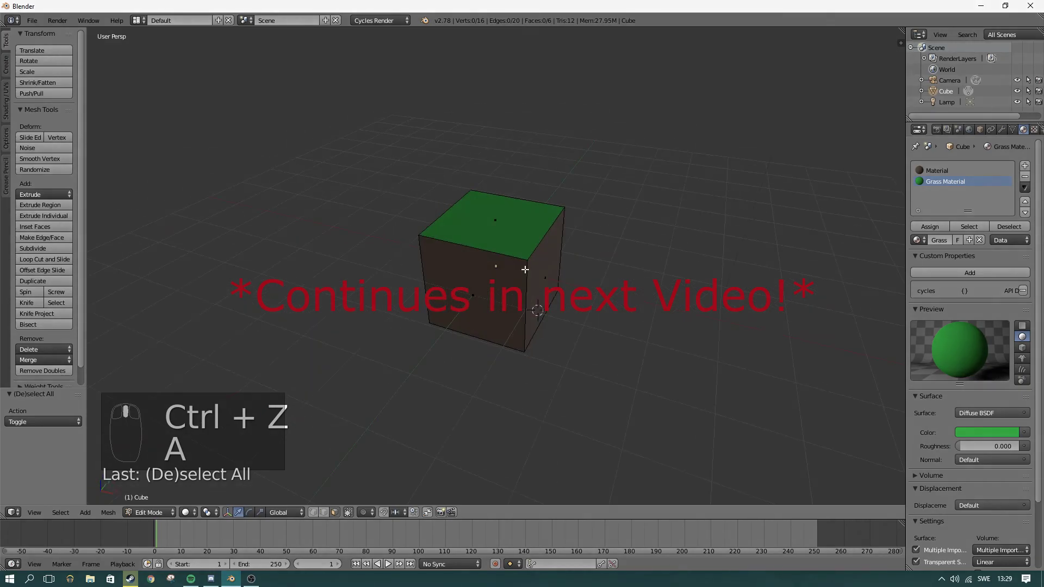